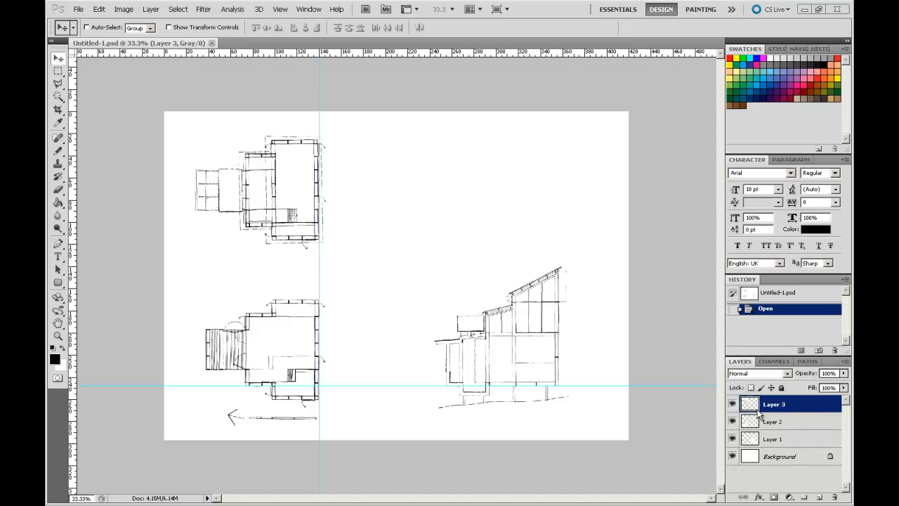
- Check which drawing Layer 1 holds by toggling its visibility, and rename that layer to Section
{"action": "left_click", "coordinate": [58, 337]}
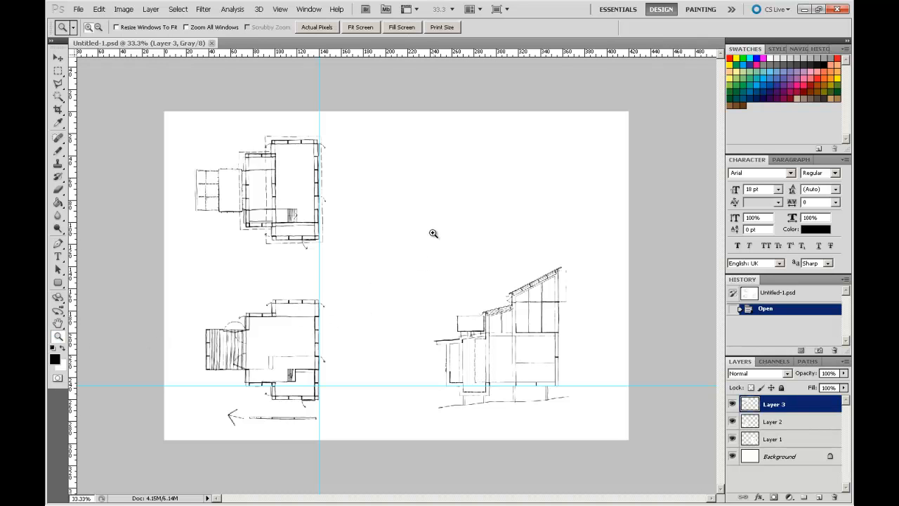
{"action": "left_click_drag", "start_coordinate": [414, 228], "coordinate": [600, 415]}
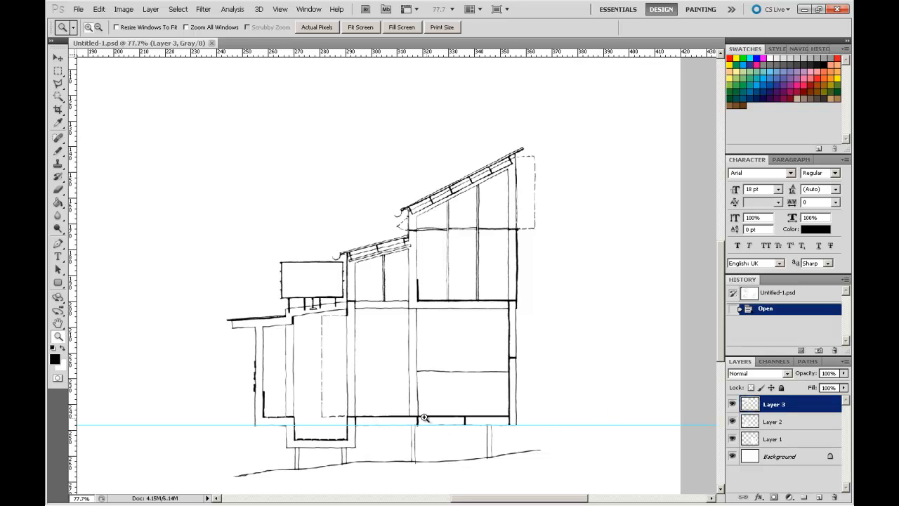
{"action": "mouse_move", "coordinate": [187, 125]}
{"action": "left_mouse_down"}
{"action": "mouse_move", "coordinate": [466, 405]}
{"action": "mouse_move", "coordinate": [581, 498]}
{"action": "mouse_move", "coordinate": [593, 173]}
{"action": "mouse_move", "coordinate": [579, 174]}
{"action": "left_mouse_up"}
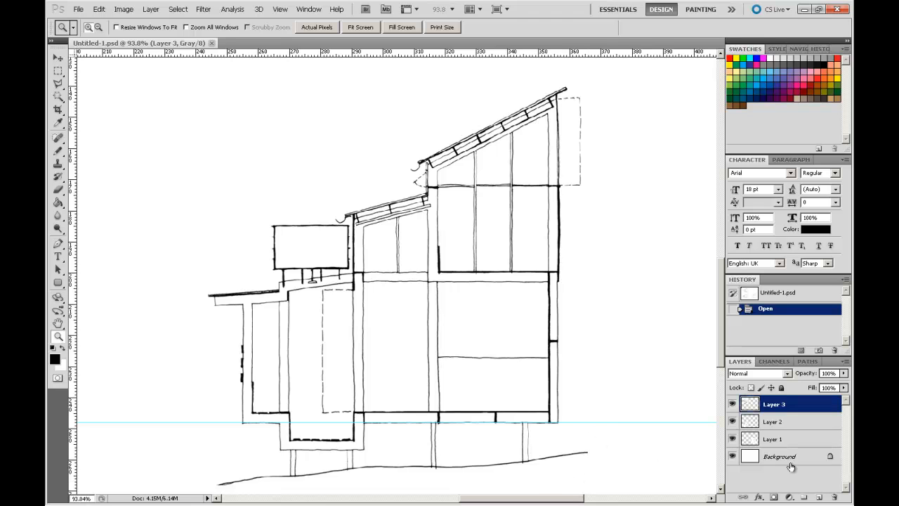
{"action": "left_click", "coordinate": [778, 442]}
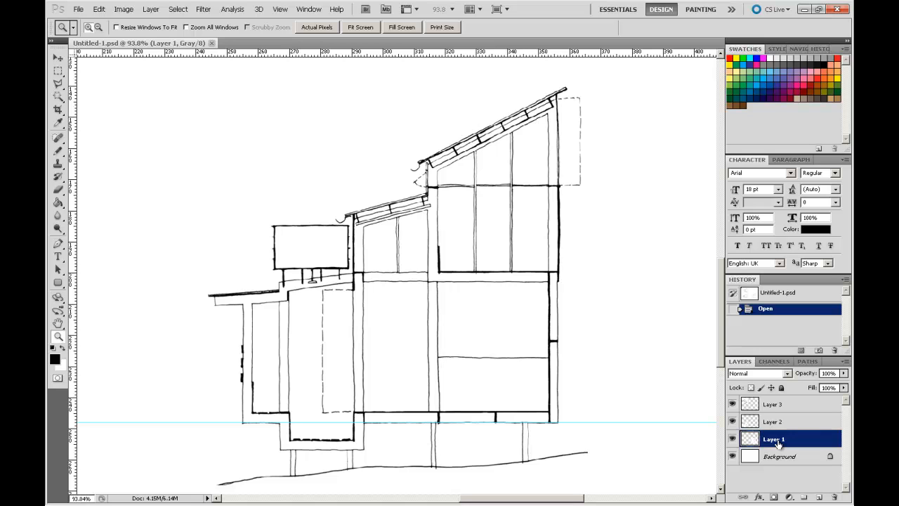
{"action": "left_click", "coordinate": [732, 439]}
{"action": "left_click", "coordinate": [732, 439]}
{"action": "key", "text": "ctrl+0"}
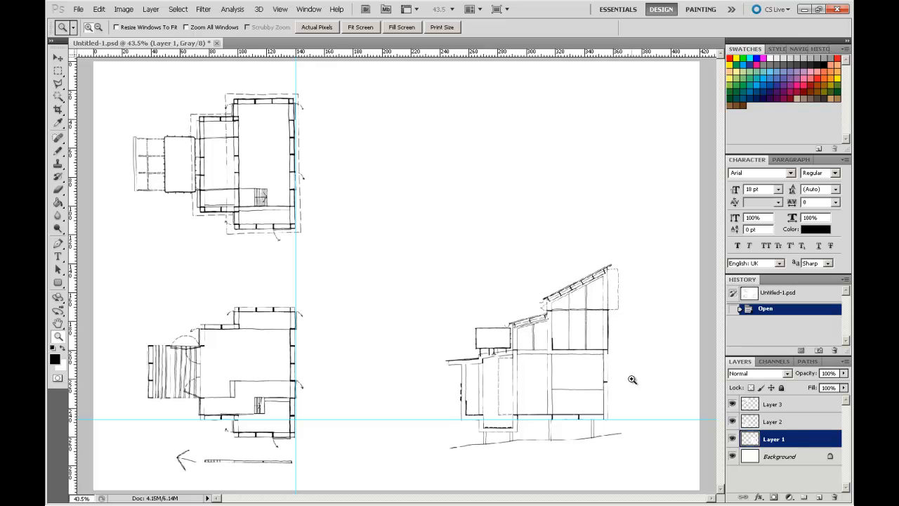
{"action": "double_click", "coordinate": [775, 440]}
{"action": "type", "text": "Section"}
- Toggle Layer 2's visibility to identify its drawing, and rename that layer to Ground Plan
{"action": "left_click", "coordinate": [778, 425]}
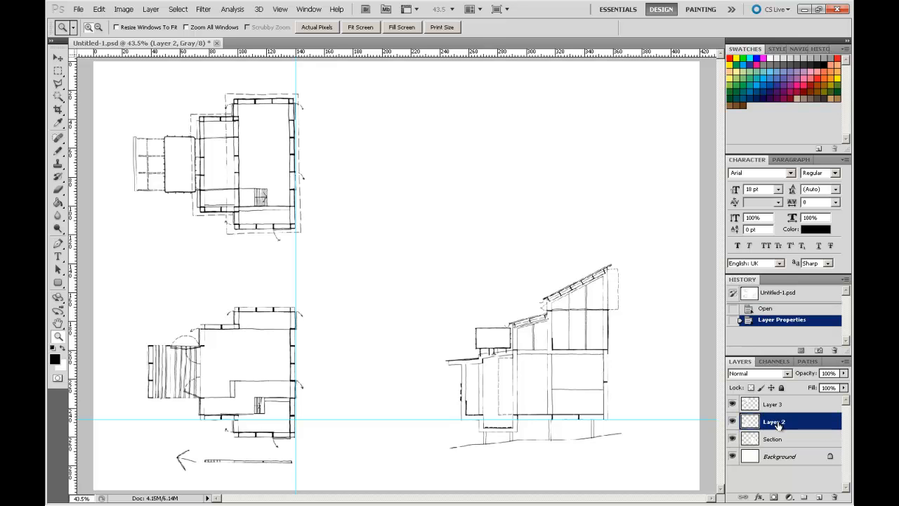
{"action": "left_click", "coordinate": [733, 422]}
{"action": "left_click", "coordinate": [733, 422]}
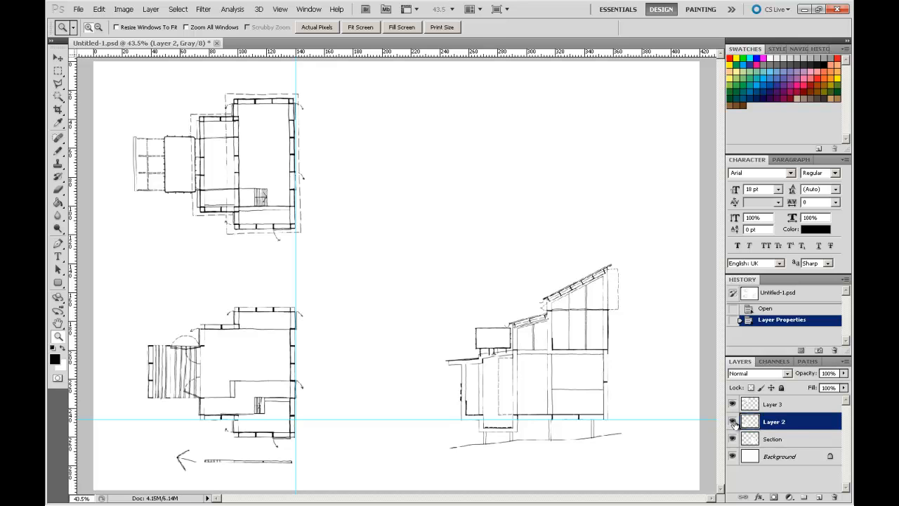
{"action": "double_click", "coordinate": [776, 422]}
{"action": "type", "text": "Ground Plan"}
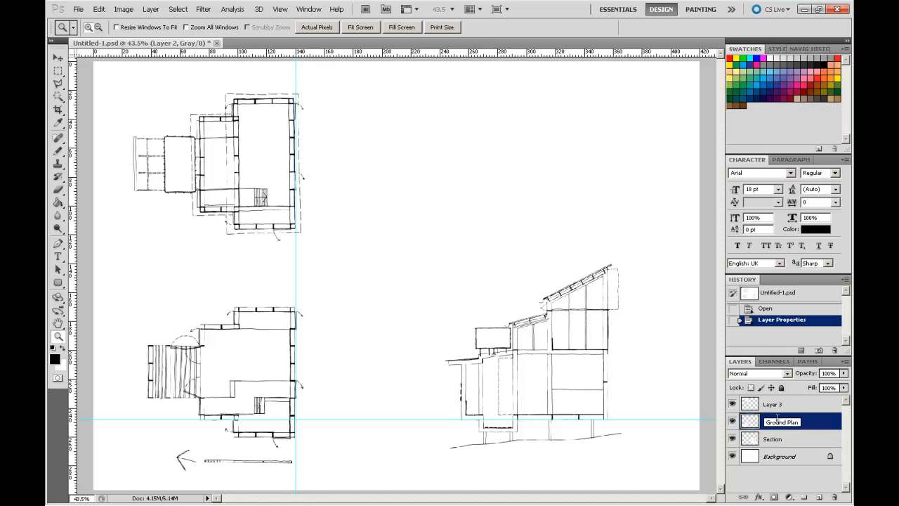
- Toggle Layer 3's visibility to identify its drawing, and rename that layer to L1 Plan
{"action": "left_click", "coordinate": [784, 406]}
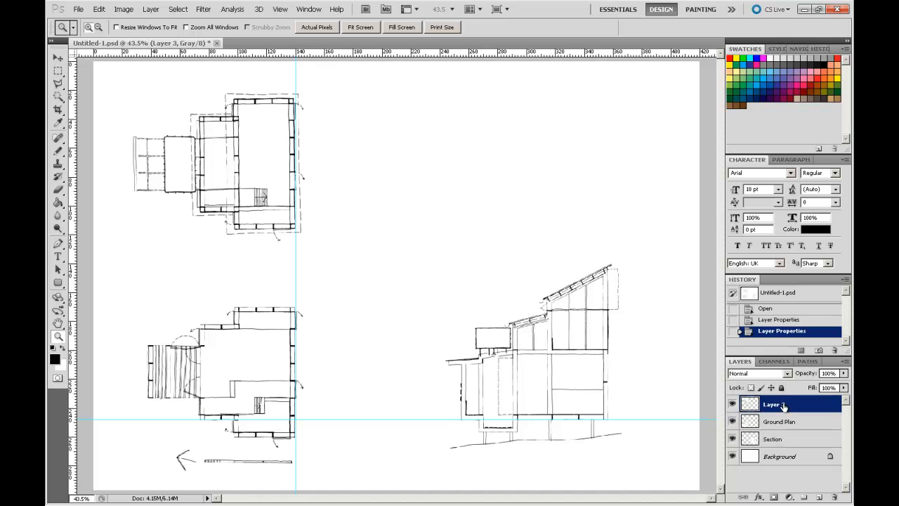
{"action": "left_click", "coordinate": [733, 405]}
{"action": "left_click", "coordinate": [733, 405]}
{"action": "double_click", "coordinate": [772, 406]}
{"action": "type", "text": "U1 Plan"}
{"action": "key", "text": "Return"}
- Make the Section layer active and enlarge the section drawing to fill the canvas view
{"action": "left_click", "coordinate": [779, 440]}
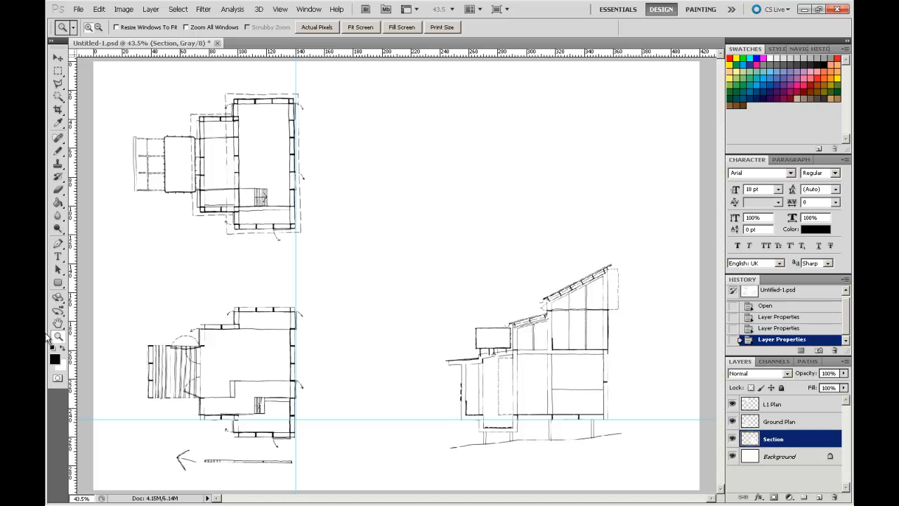
{"action": "mouse_move", "coordinate": [426, 237]}
{"action": "left_mouse_down"}
{"action": "mouse_move", "coordinate": [444, 268]}
{"action": "mouse_move", "coordinate": [659, 462]}
{"action": "left_mouse_up"}
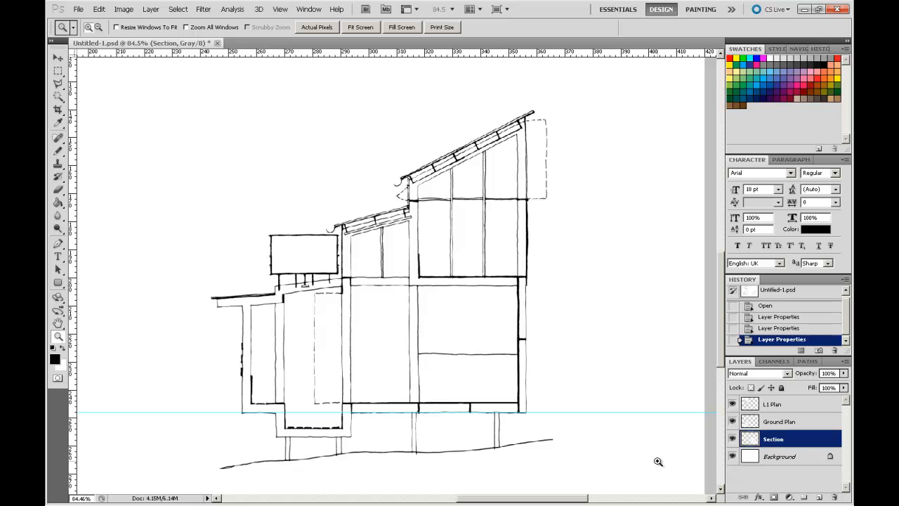
{"action": "mouse_move", "coordinate": [414, 310]}
{"action": "left_mouse_down"}
{"action": "mouse_move", "coordinate": [436, 280]}
{"action": "mouse_move", "coordinate": [430, 297]}
{"action": "left_mouse_up"}
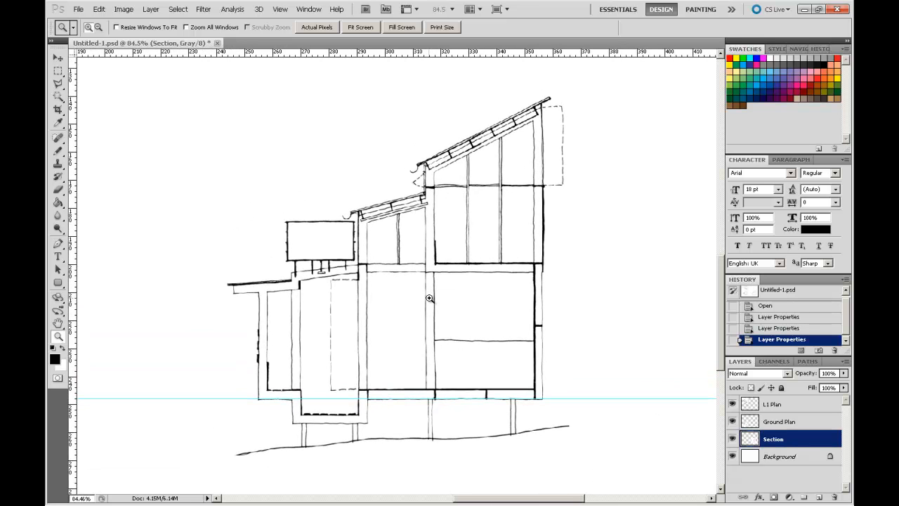
{"action": "scroll", "coordinate": [430, 298], "scroll_direction": "up", "scroll_amount": 1}
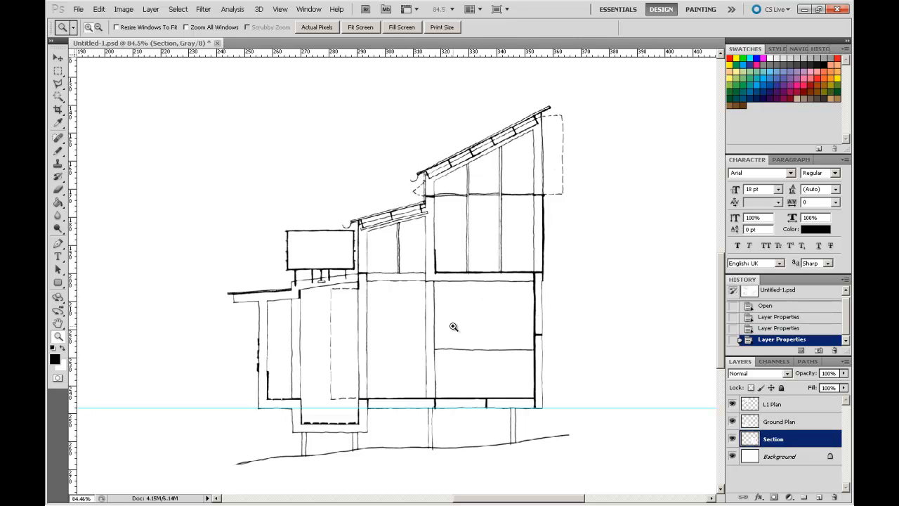
{"action": "right_click", "coordinate": [774, 440]}
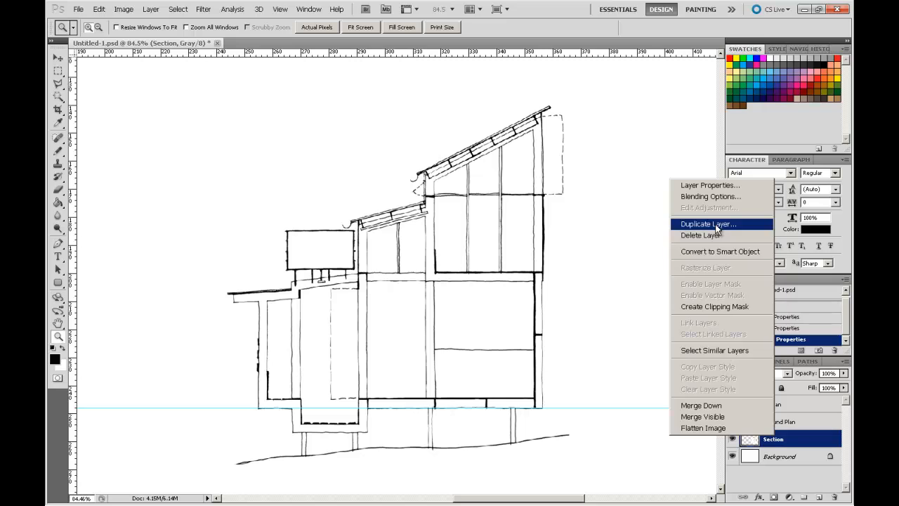
{"action": "left_click", "coordinate": [806, 438]}
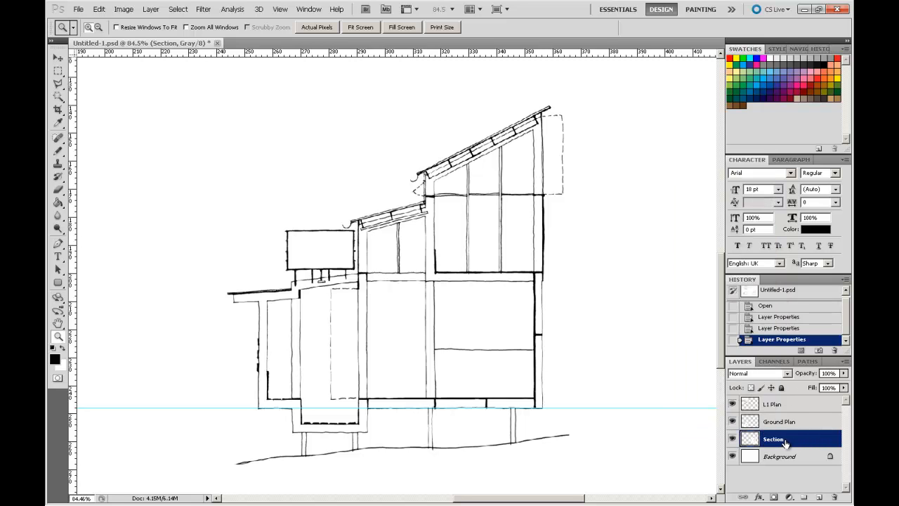
{"action": "right_click", "coordinate": [788, 440]}
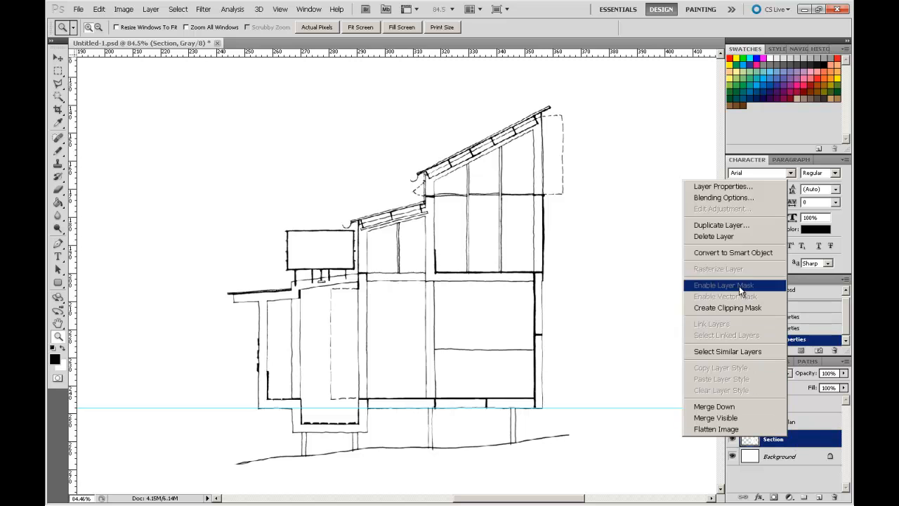
{"action": "left_click", "coordinate": [815, 440]}
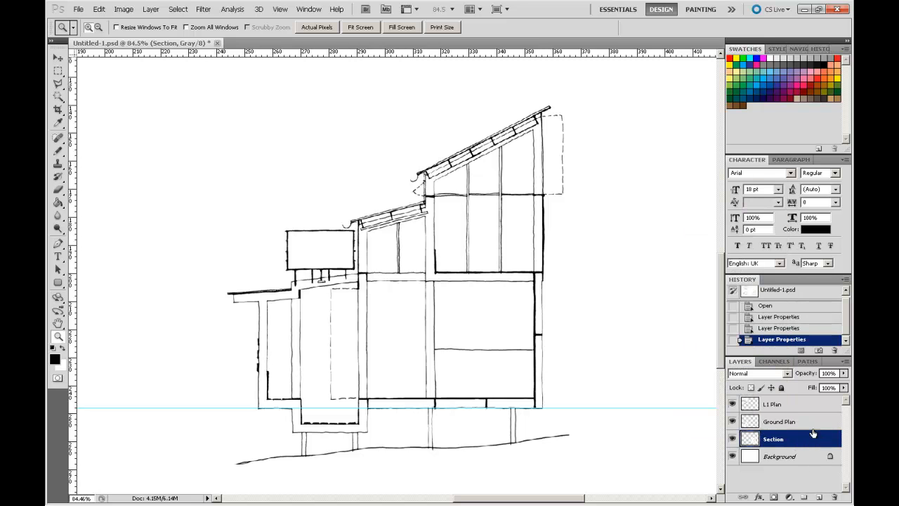
- Duplicate the Section layer within the same document, naming the copy Section Background
{"action": "left_click", "coordinate": [846, 362]}
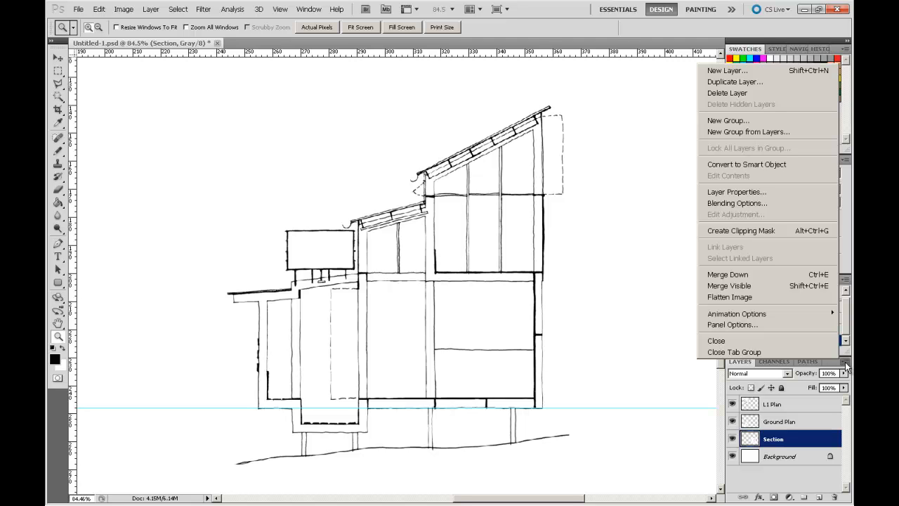
{"action": "left_click", "coordinate": [762, 81]}
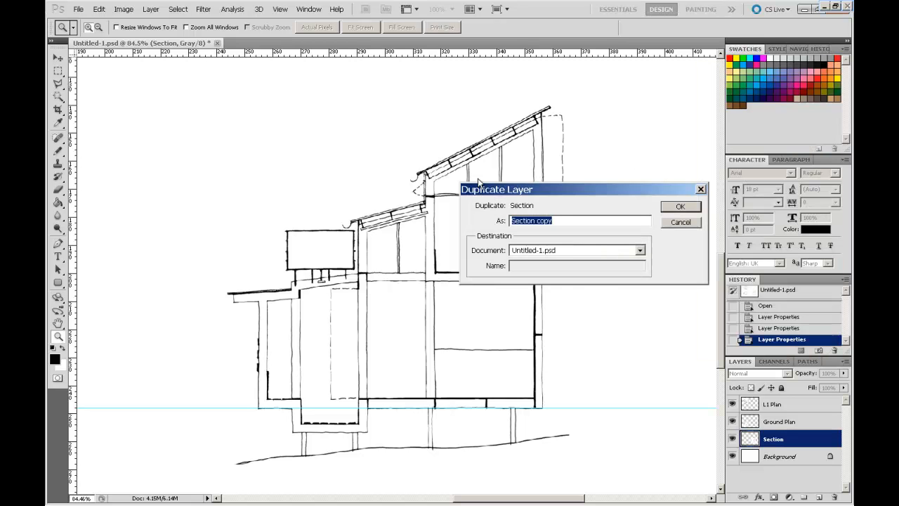
{"action": "left_click_drag", "start_coordinate": [554, 222], "coordinate": [547, 222]}
{"action": "type", "text": "Background"}
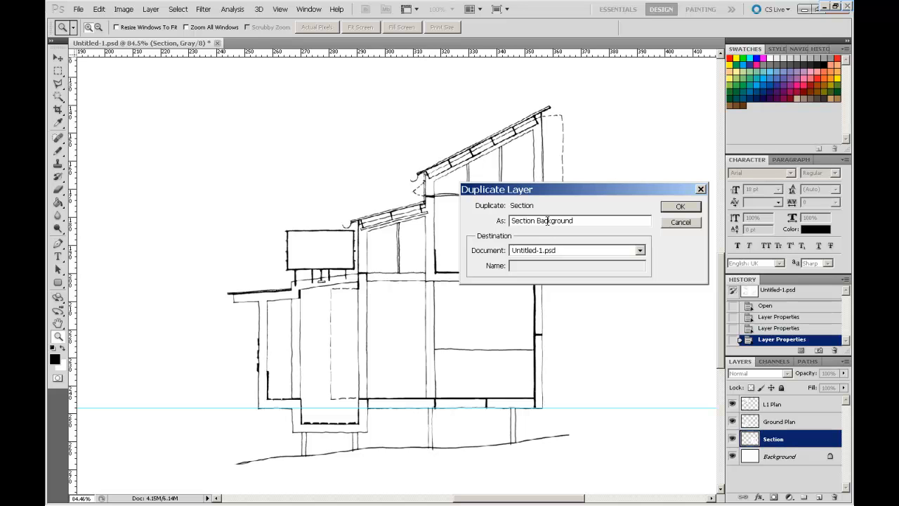
{"action": "left_click", "coordinate": [680, 207]}
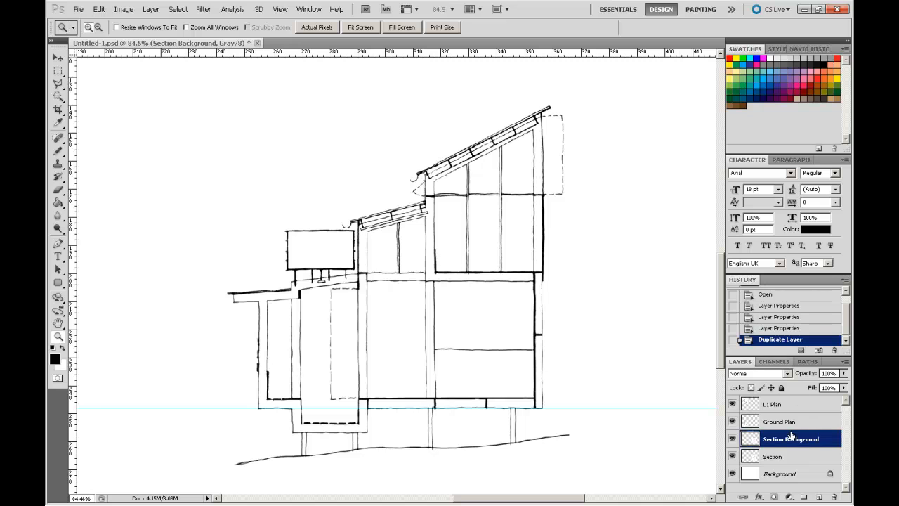
- Hide the original Section layer and keep the Section Background layer active for editing
{"action": "left_click", "coordinate": [779, 457]}
{"action": "left_click", "coordinate": [775, 439]}
{"action": "left_click", "coordinate": [732, 458]}
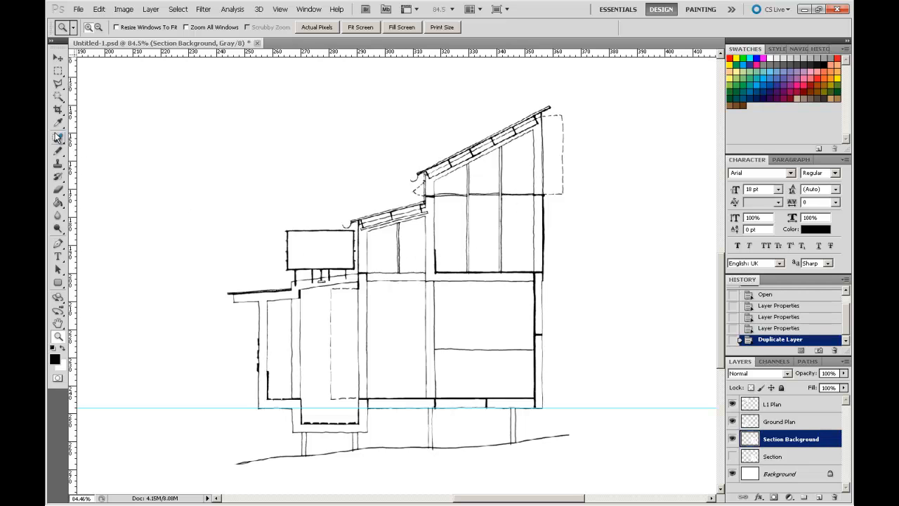
- Outline the upper sloping roof and outermost tall wall with the Polygonal Lasso, clear them from Section Background, and deselect
{"action": "left_click", "coordinate": [58, 83]}
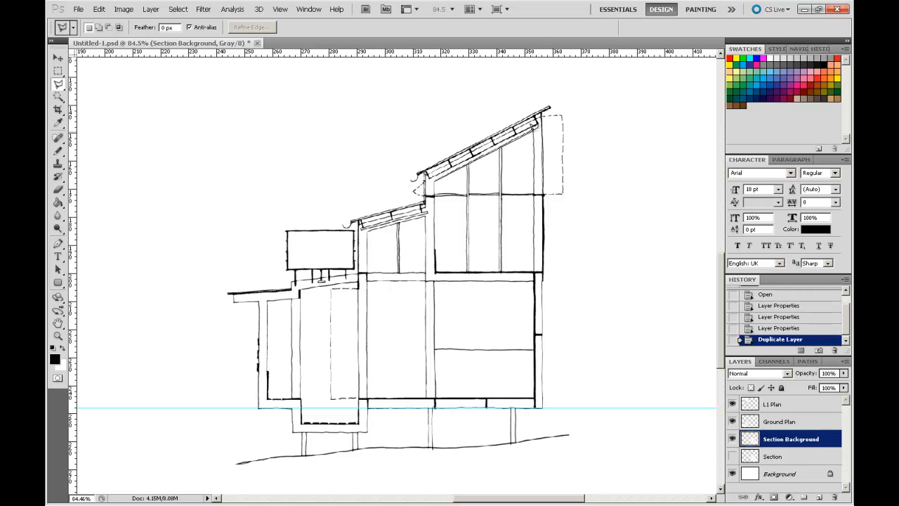
{"action": "left_click", "coordinate": [532, 128]}
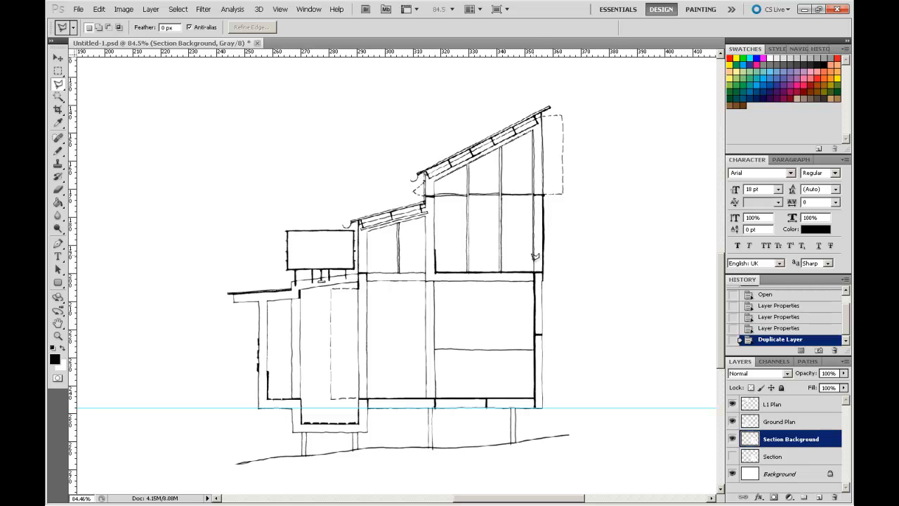
{"action": "left_click", "coordinate": [536, 412]}
{"action": "left_click", "coordinate": [572, 412]}
{"action": "left_click", "coordinate": [572, 86]}
{"action": "left_click", "coordinate": [542, 85]}
{"action": "left_click", "coordinate": [397, 148]}
{"action": "double_click", "coordinate": [385, 191]}
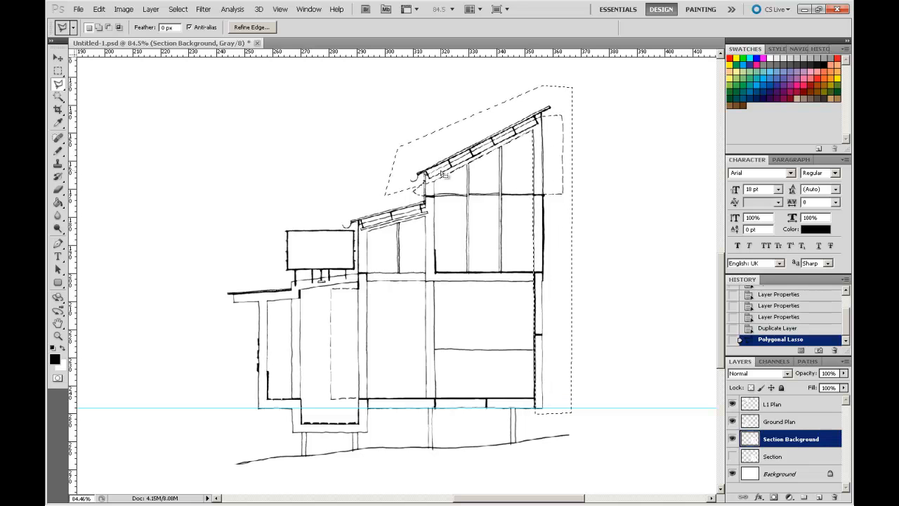
{"action": "key", "text": "Delete"}
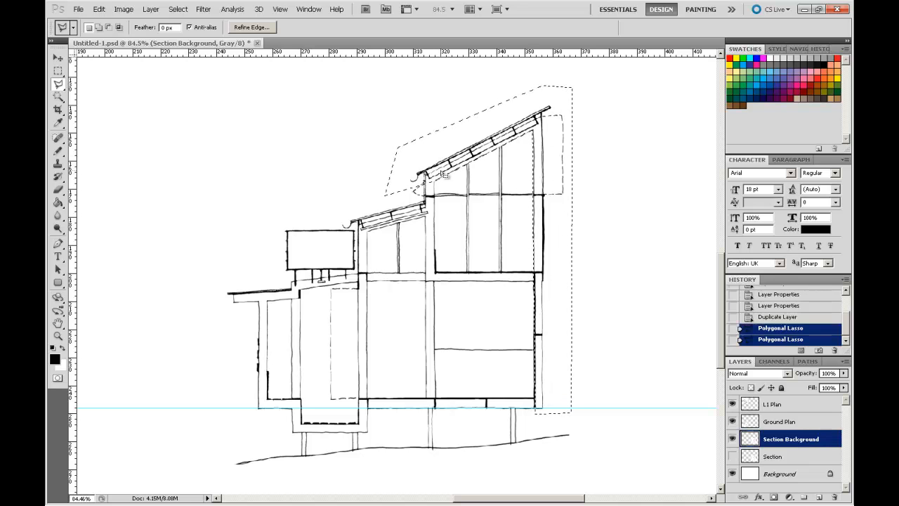
{"action": "key", "text": "ctrl+d"}
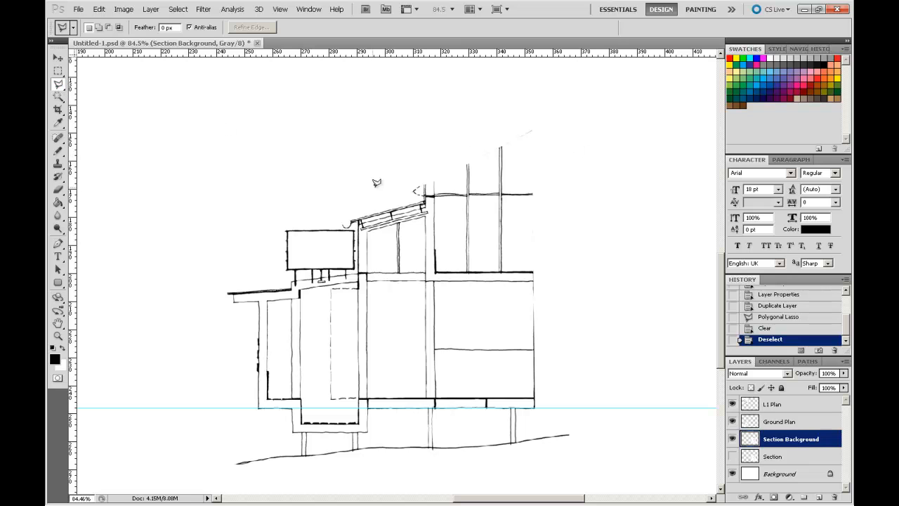
- Lasso and clear the remaining cut walls, floors, lower roofs and foundations from Section Background, leaving only the lines beyond the cut
{"action": "left_click", "coordinate": [435, 179]}
{"action": "left_click", "coordinate": [435, 269]}
{"action": "left_click", "coordinate": [537, 270]}
{"action": "left_click", "coordinate": [537, 282]}
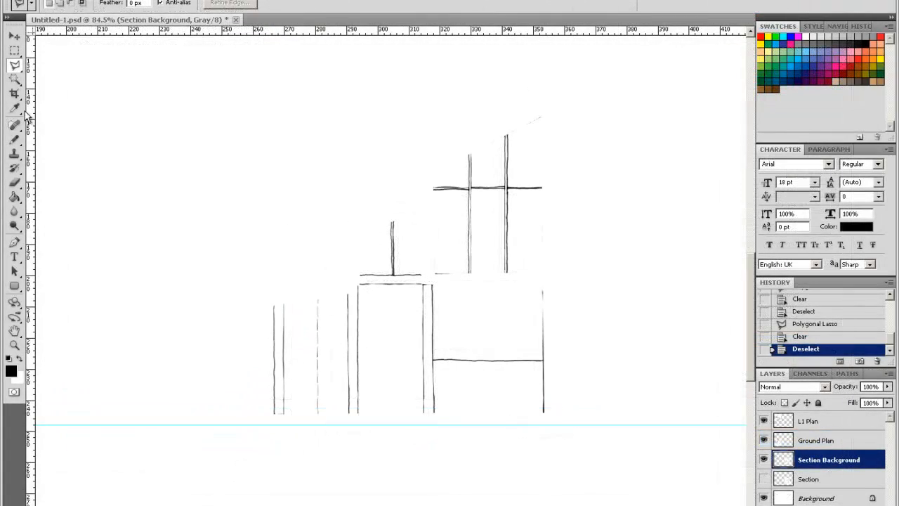
- Erase the stray remnants near the upper floor, roof slope and outer wall, plus the dashed vertical line, from Section Background
{"action": "left_click", "coordinate": [14, 185]}
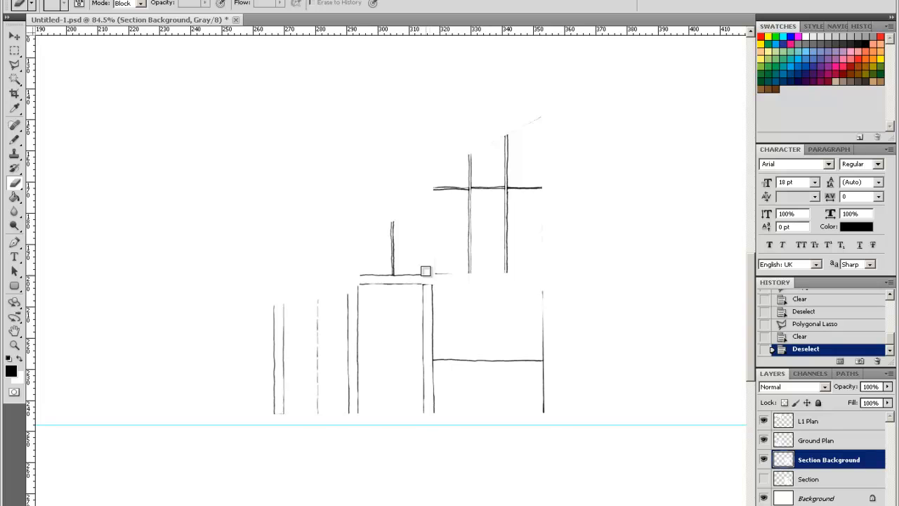
{"action": "left_click_drag", "start_coordinate": [444, 272], "coordinate": [468, 272]}
{"action": "left_click_drag", "start_coordinate": [498, 134], "coordinate": [569, 132]}
{"action": "mouse_move", "coordinate": [545, 301]}
{"action": "left_mouse_down"}
{"action": "mouse_move", "coordinate": [547, 293]}
{"action": "mouse_move", "coordinate": [564, 423]}
{"action": "left_mouse_up"}
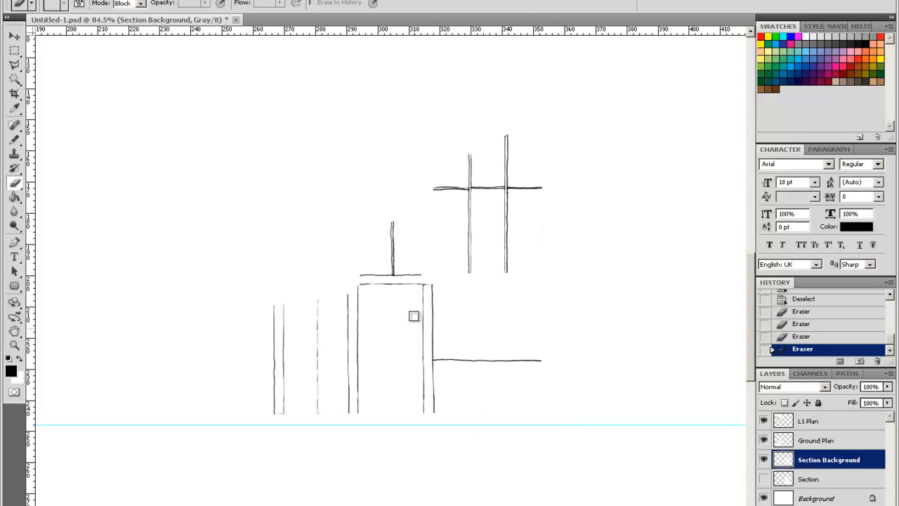
{"action": "left_click", "coordinate": [428, 281]}
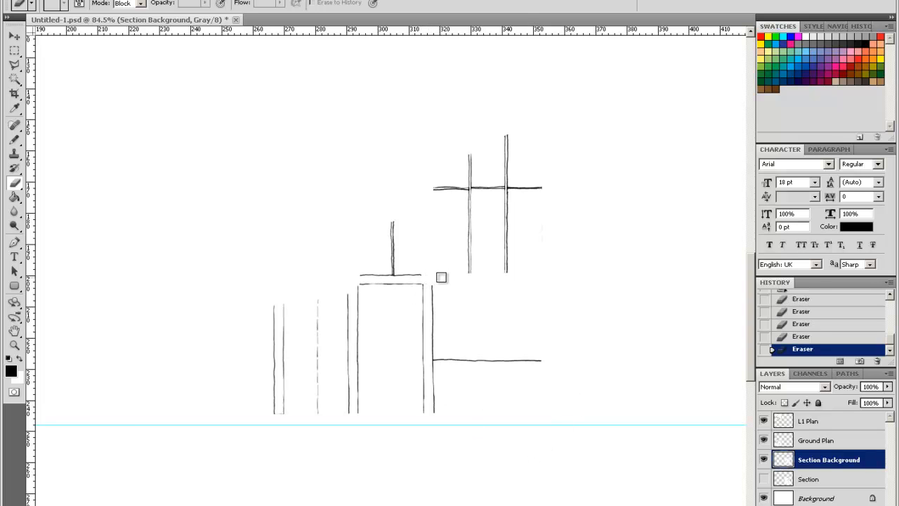
{"action": "left_click_drag", "start_coordinate": [315, 304], "coordinate": [326, 429]}
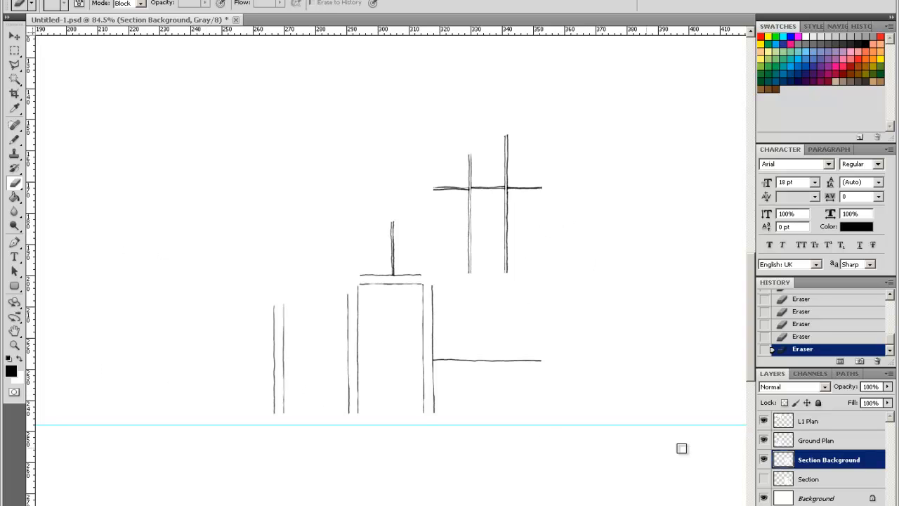
- Make the Section layer active and visible again, and hide the Section Background layer
{"action": "left_click", "coordinate": [821, 482]}
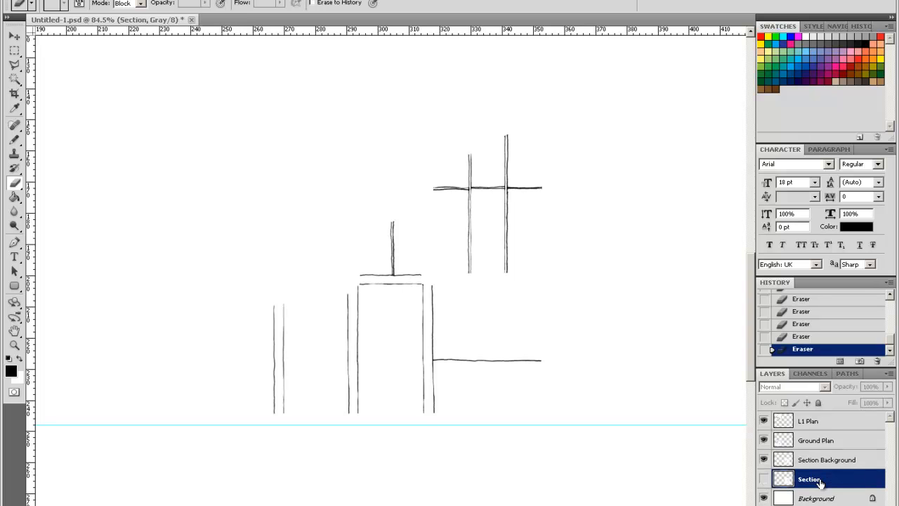
{"action": "left_click", "coordinate": [764, 479]}
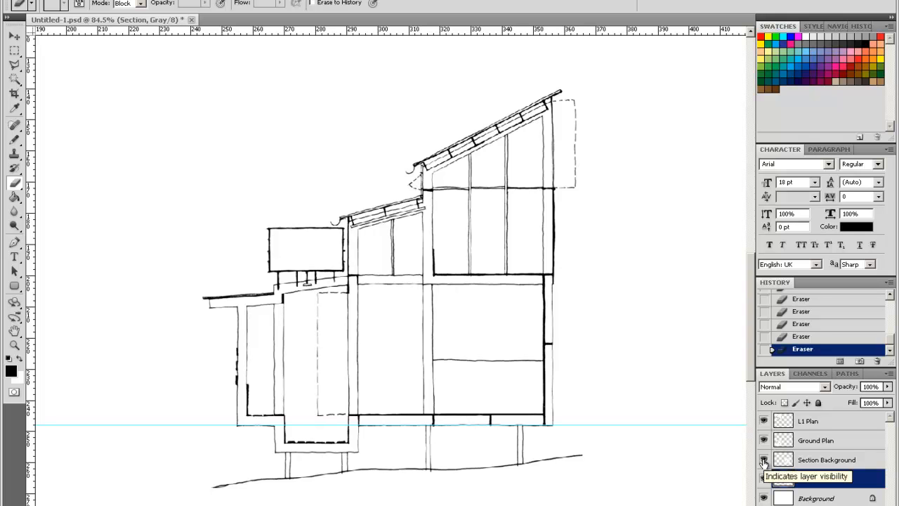
{"action": "left_click", "coordinate": [764, 461]}
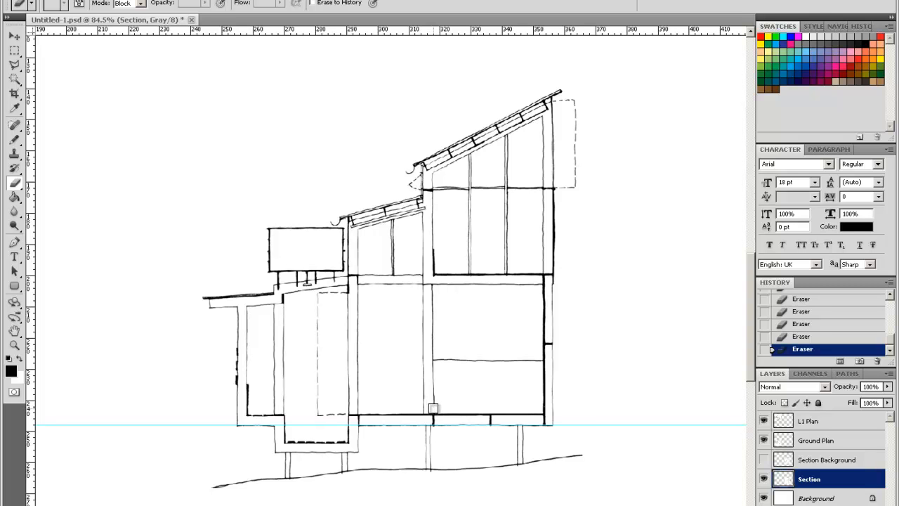
- Erase the lines beyond the cut from the Section layer and compare it with Section Background, leaving both layers visible
{"action": "mouse_move", "coordinate": [432, 407]}
{"action": "left_mouse_down"}
{"action": "mouse_move", "coordinate": [432, 291]}
{"action": "mouse_move", "coordinate": [423, 289]}
{"action": "mouse_move", "coordinate": [421, 405]}
{"action": "left_mouse_up"}
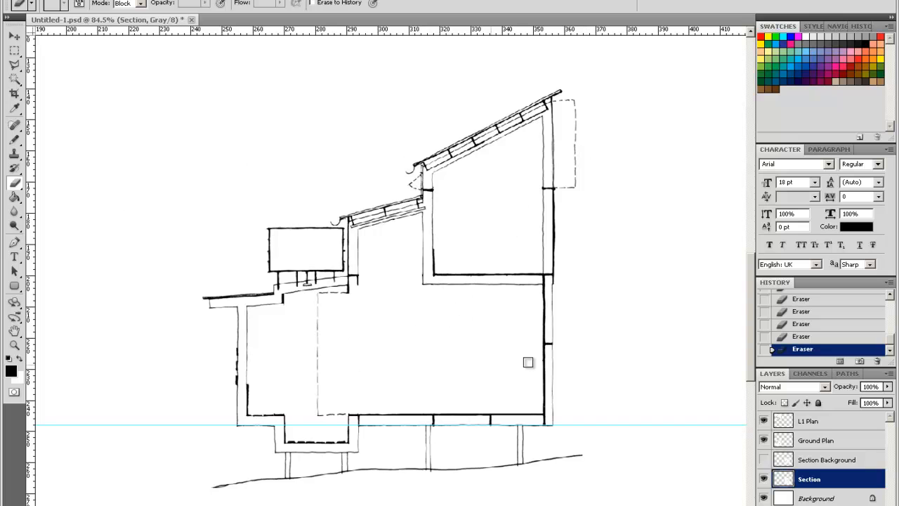
{"action": "left_click", "coordinate": [765, 459]}
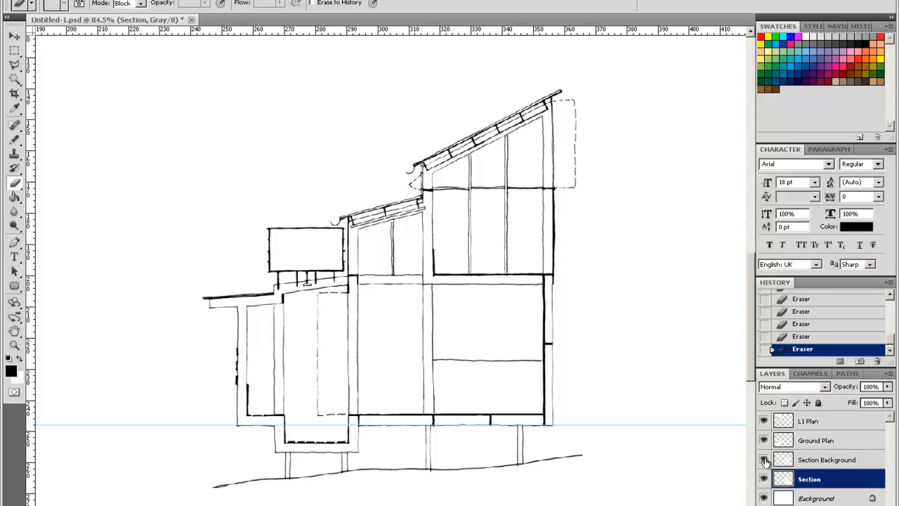
{"action": "left_click", "coordinate": [765, 460]}
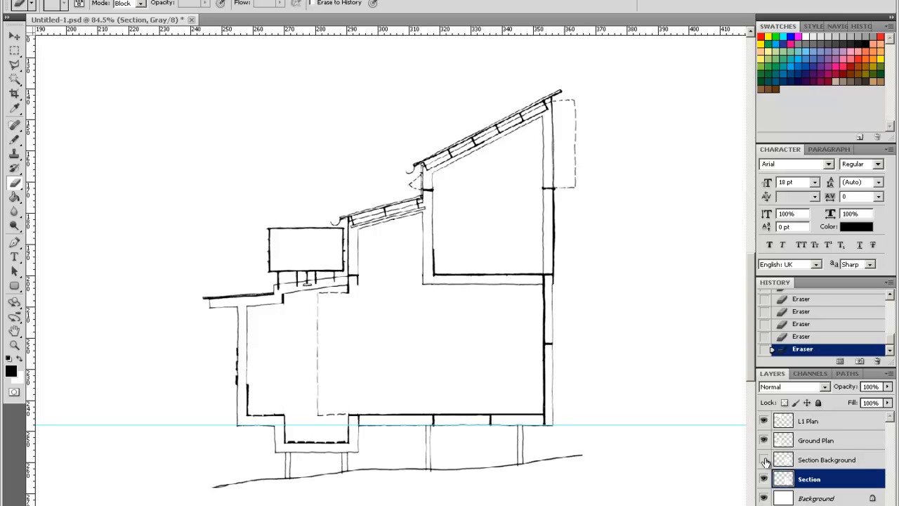
{"action": "left_click", "coordinate": [765, 460]}
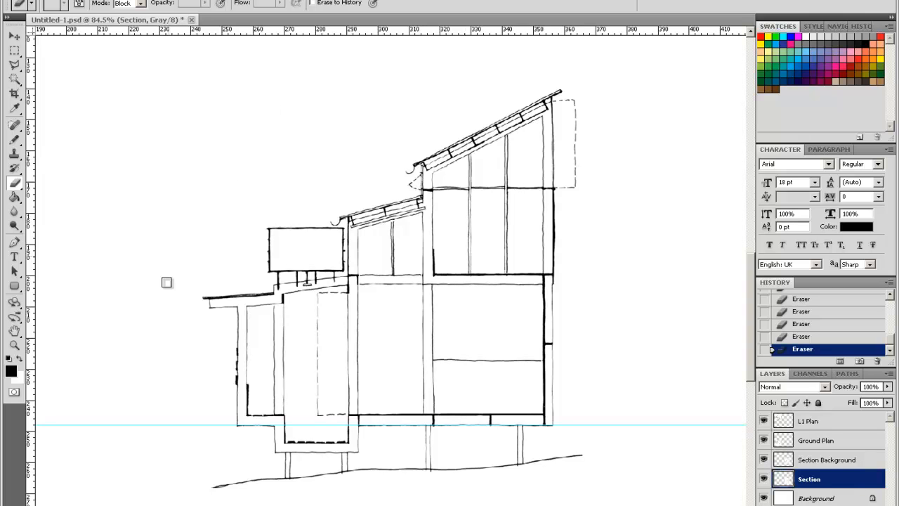
{"action": "left_click", "coordinate": [765, 480]}
{"action": "left_click", "coordinate": [764, 480]}
- Reduce the Section Background layer's opacity to 48% and make the Section layer active
{"action": "left_click", "coordinate": [848, 460]}
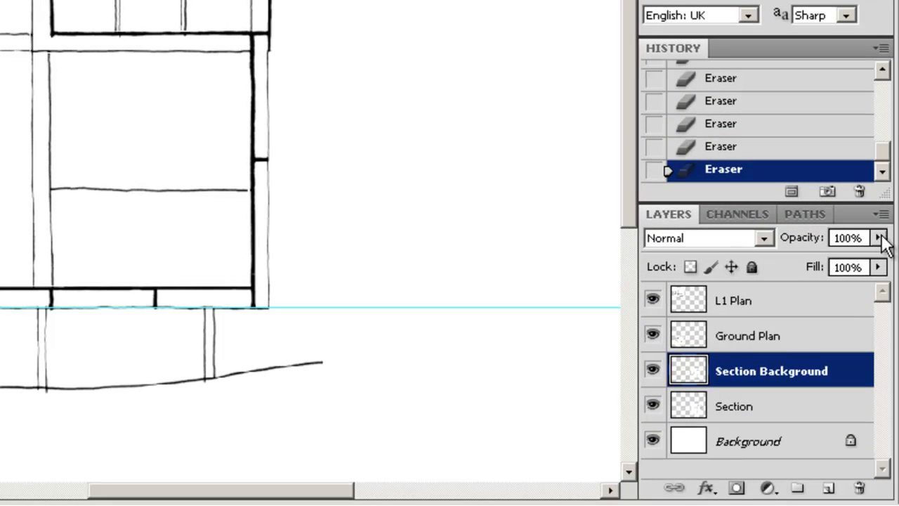
{"action": "left_click", "coordinate": [887, 383]}
{"action": "left_click_drag", "start_coordinate": [883, 261], "coordinate": [810, 251]}
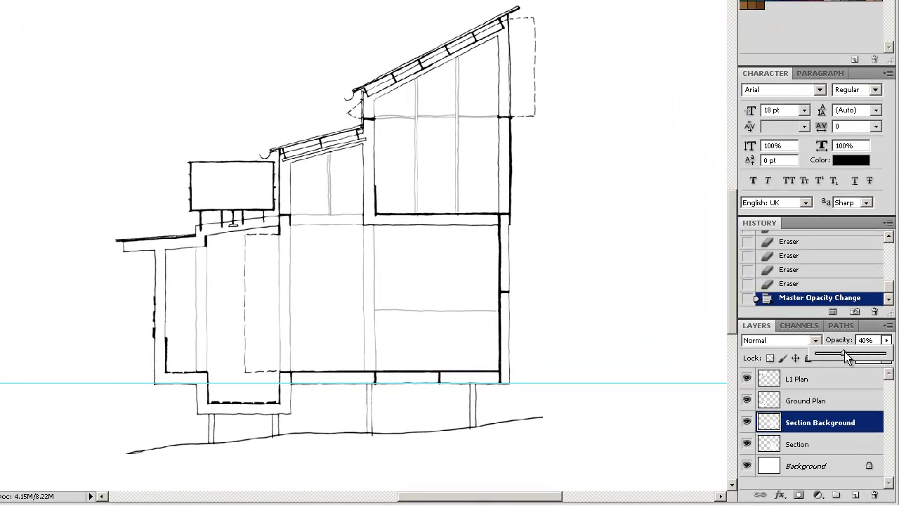
{"action": "left_click_drag", "start_coordinate": [848, 356], "coordinate": [851, 356]}
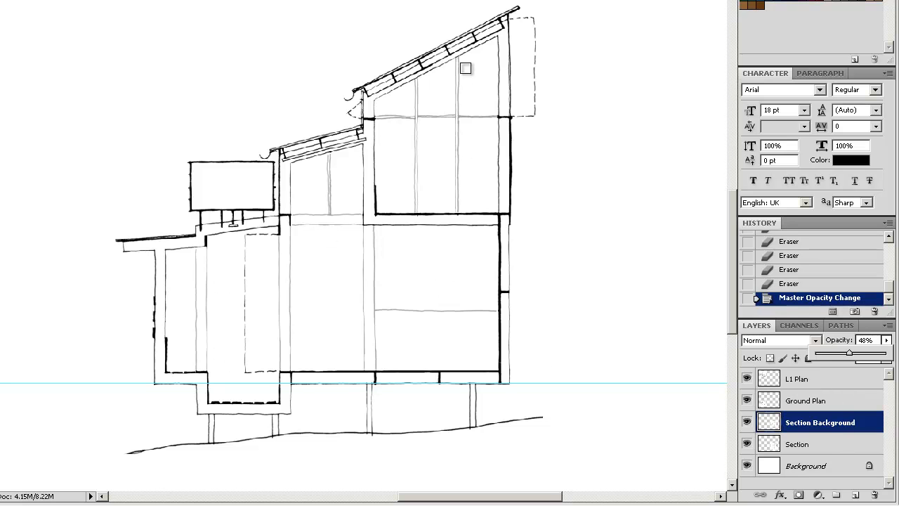
{"action": "left_click", "coordinate": [816, 446]}
{"action": "left_click", "coordinate": [815, 444]}
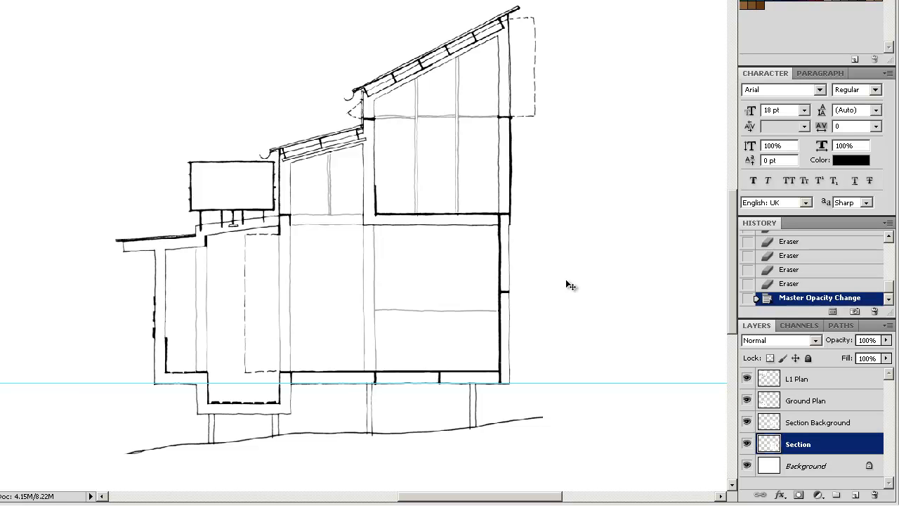
- Set the Ground Plan layer's blending mode to Multiply
{"action": "key", "text": "ctrl+minus"}
{"action": "key", "text": "ctrl+minus"}
{"action": "key", "text": "ctrl+minus"}
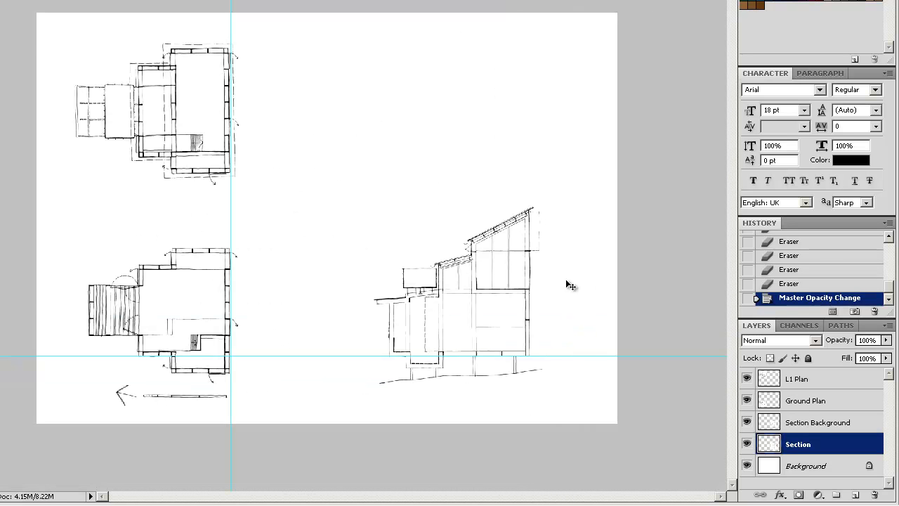
{"action": "key", "text": "ctrl+0"}
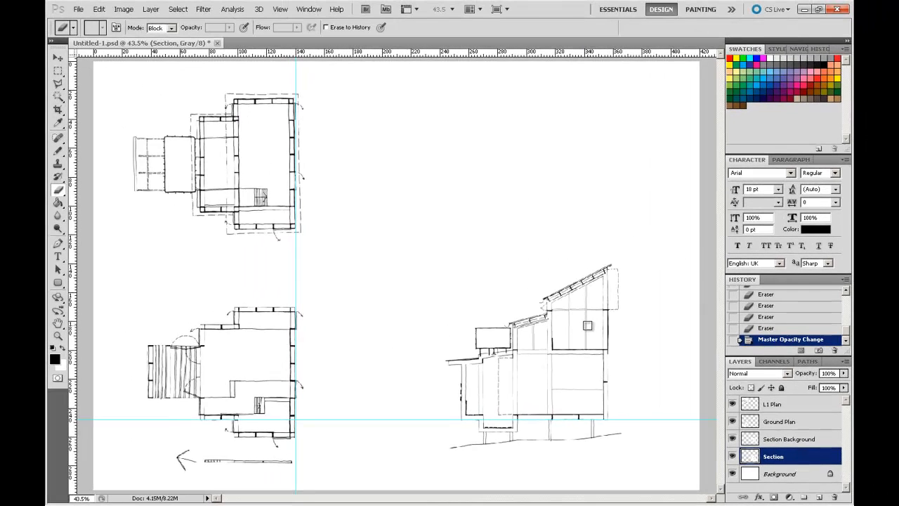
{"action": "left_click", "coordinate": [775, 423]}
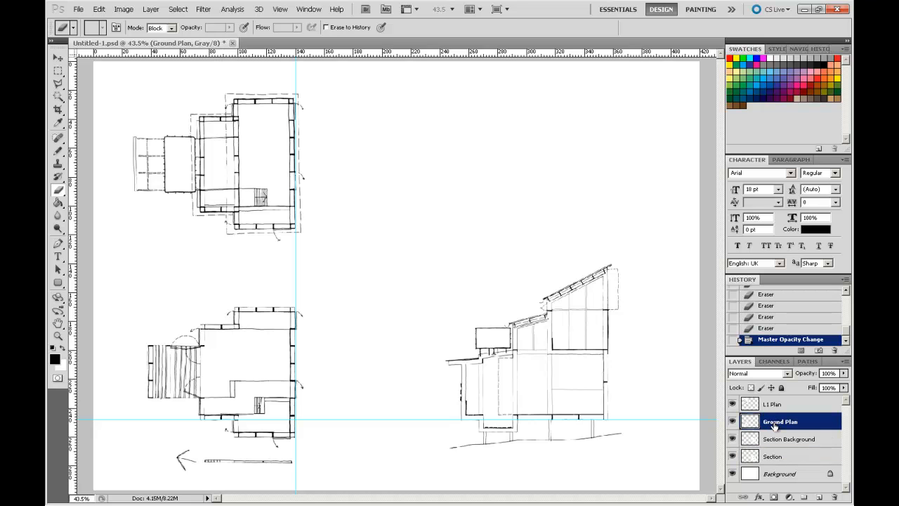
{"action": "left_click", "coordinate": [787, 374]}
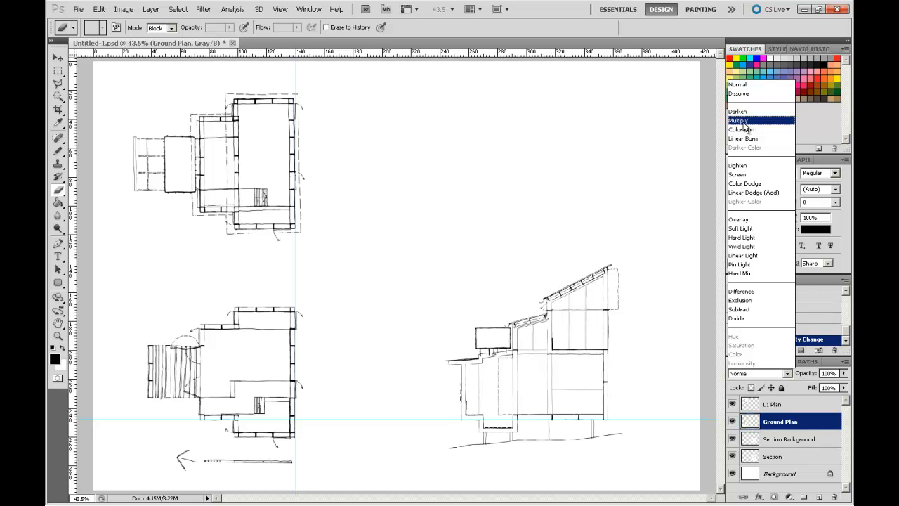
{"action": "left_click", "coordinate": [743, 121]}
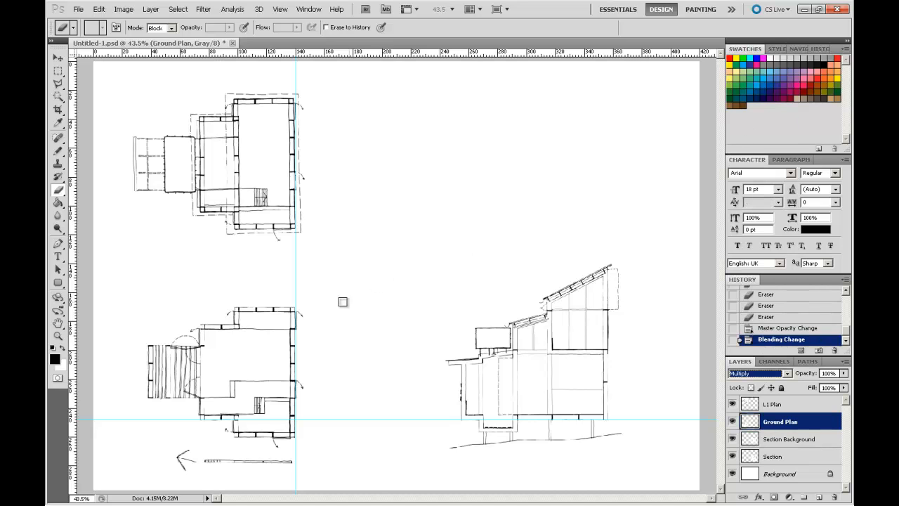
- Try shifting the ground plan slightly with the Move tool and undo the move
{"action": "left_click", "coordinate": [58, 57]}
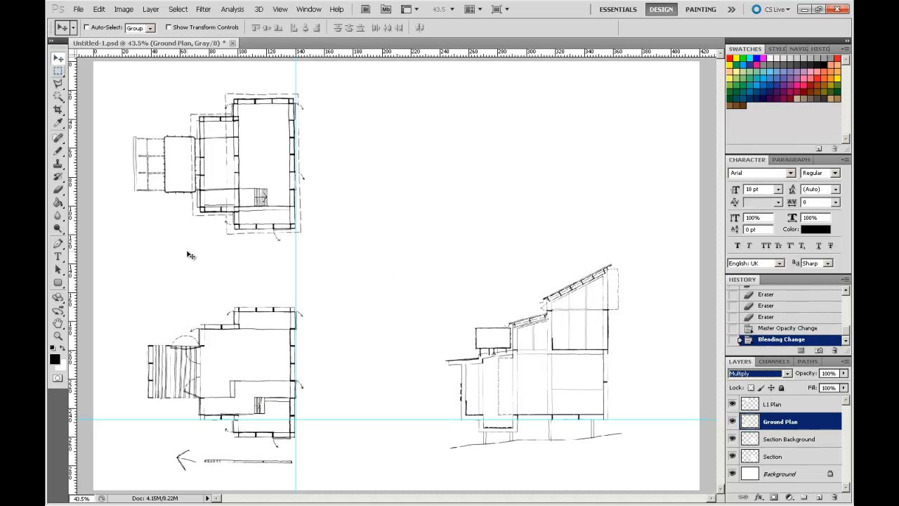
{"action": "mouse_move", "coordinate": [245, 364]}
{"action": "left_mouse_down"}
{"action": "mouse_move", "coordinate": [243, 276]}
{"action": "mouse_move", "coordinate": [245, 321]}
{"action": "mouse_move", "coordinate": [445, 366]}
{"action": "mouse_move", "coordinate": [425, 364]}
{"action": "mouse_move", "coordinate": [443, 348]}
{"action": "mouse_move", "coordinate": [448, 296]}
{"action": "mouse_move", "coordinate": [323, 362]}
{"action": "mouse_move", "coordinate": [251, 363]}
{"action": "left_mouse_up"}
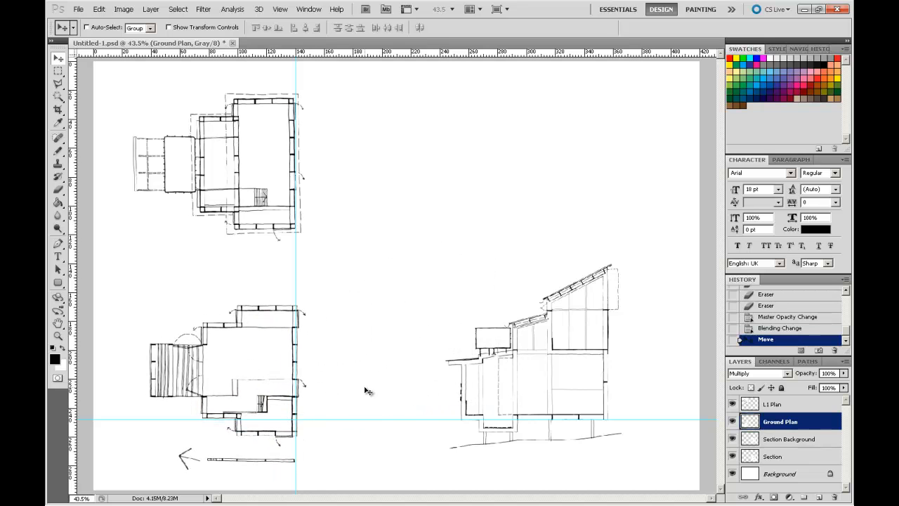
{"action": "key", "text": "ctrl+z"}
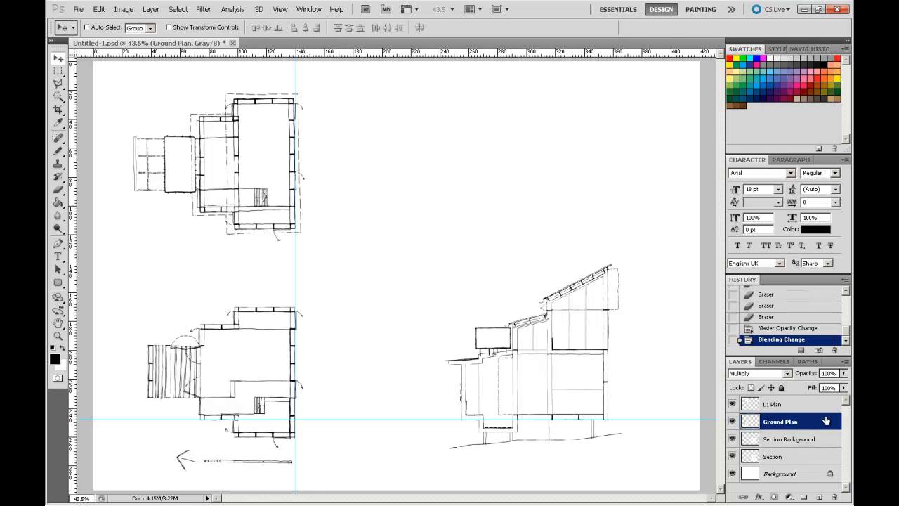
- Set the Ground Plan layer's blending mode to Difference and move the plan over the section drawing, then to just below the L1 plan
{"action": "left_click", "coordinate": [789, 374]}
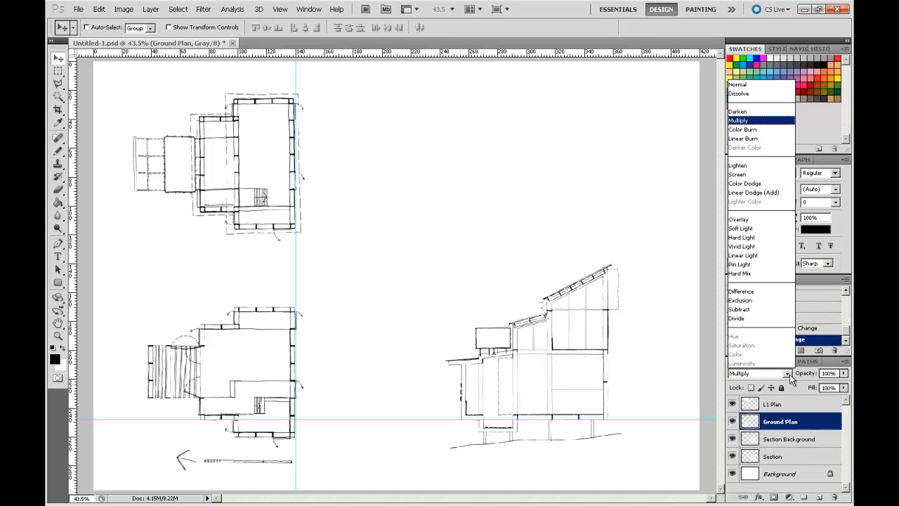
{"action": "left_click", "coordinate": [747, 293]}
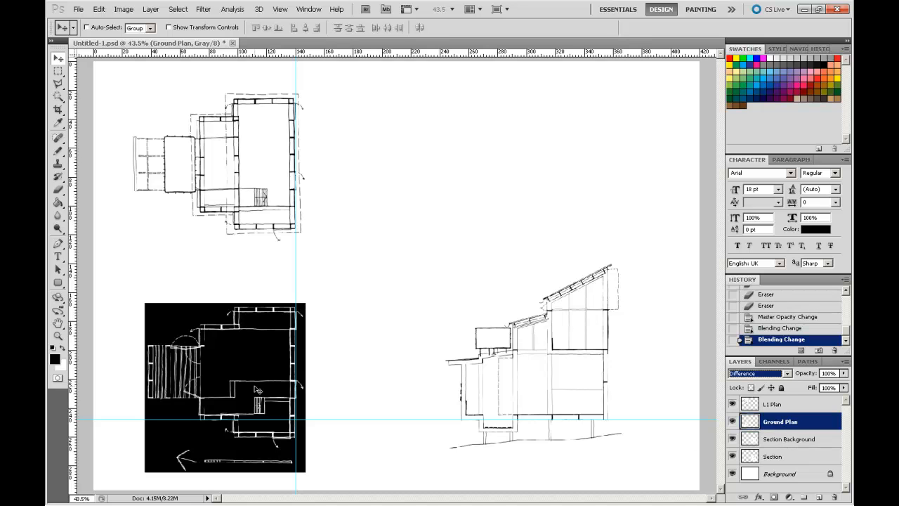
{"action": "mouse_move", "coordinate": [219, 391]}
{"action": "left_mouse_down"}
{"action": "mouse_move", "coordinate": [269, 375]}
{"action": "mouse_move", "coordinate": [435, 366]}
{"action": "left_mouse_up"}
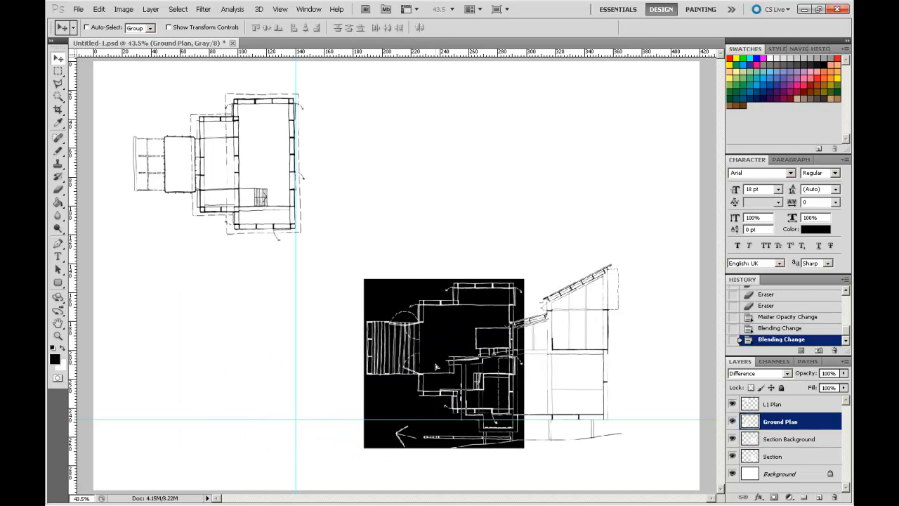
{"action": "mouse_move", "coordinate": [436, 366]}
{"action": "left_mouse_down"}
{"action": "mouse_move", "coordinate": [421, 365]}
{"action": "mouse_move", "coordinate": [379, 410]}
{"action": "mouse_move", "coordinate": [433, 377]}
{"action": "left_mouse_up"}
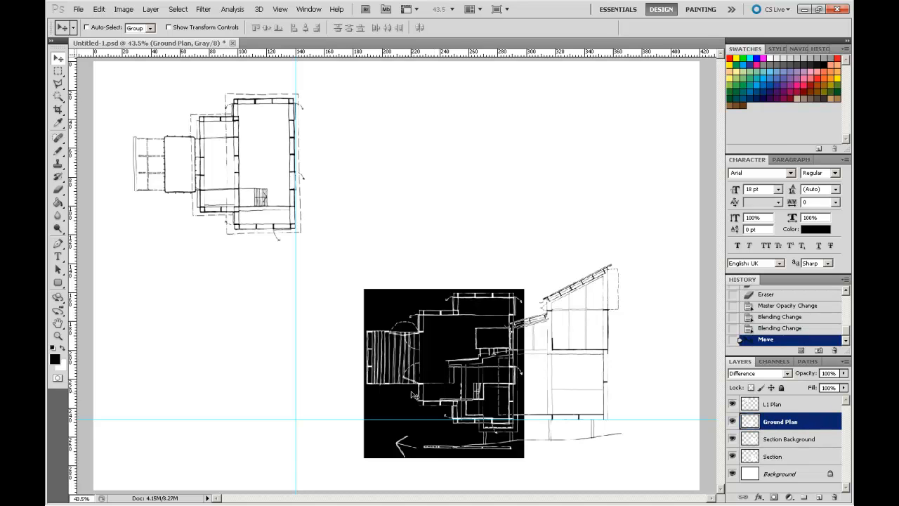
{"action": "left_click_drag", "start_coordinate": [414, 395], "coordinate": [225, 308]}
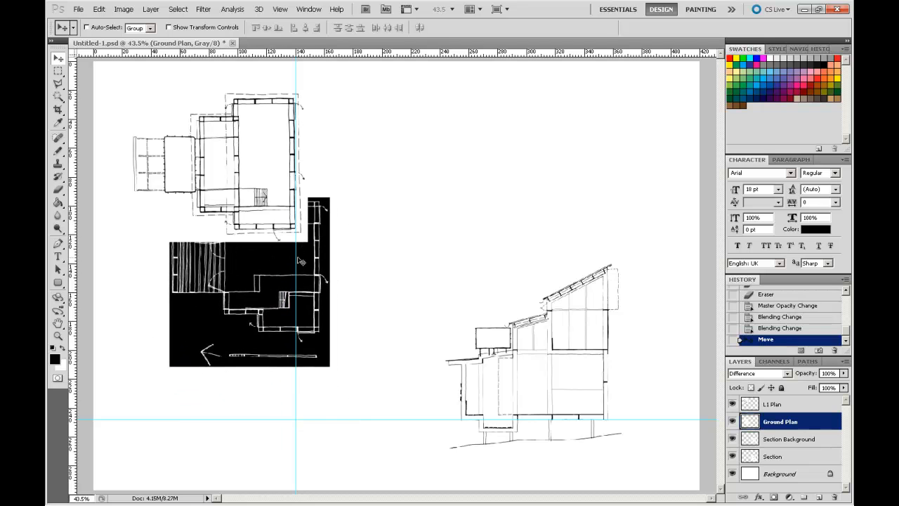
- Place the L1 Plan layer below Ground Plan in the layer order and shift both plans slightly
{"action": "left_click", "coordinate": [790, 404]}
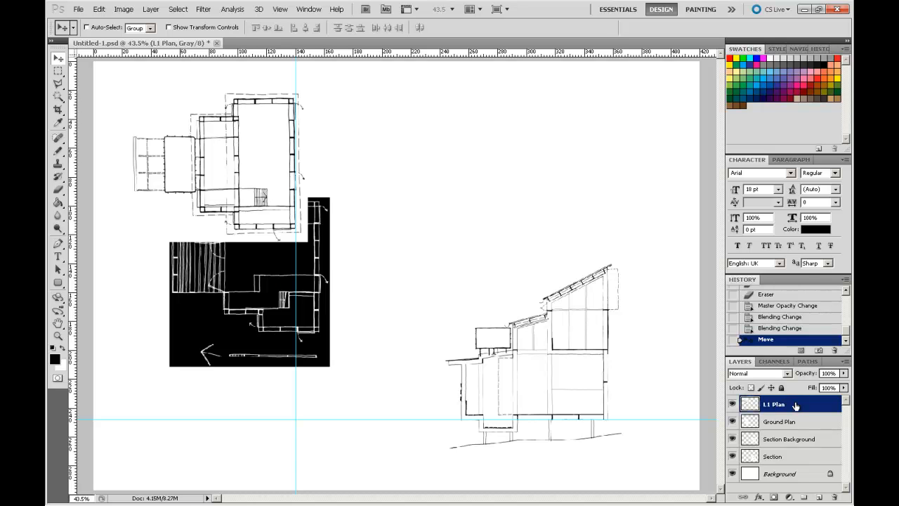
{"action": "left_click_drag", "start_coordinate": [796, 406], "coordinate": [799, 431]}
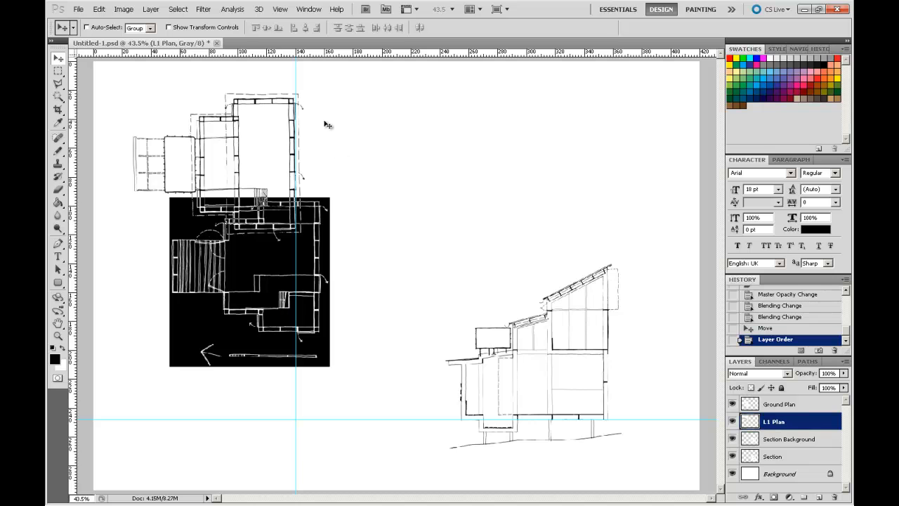
{"action": "left_click_drag", "start_coordinate": [272, 280], "coordinate": [268, 278]}
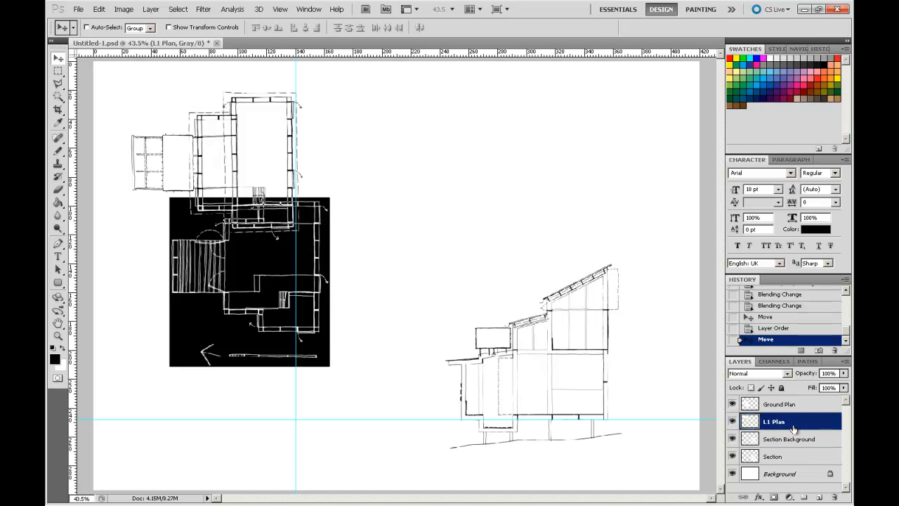
{"action": "left_click", "coordinate": [773, 405]}
{"action": "mouse_move", "coordinate": [257, 323]}
{"action": "left_mouse_down"}
{"action": "mouse_move", "coordinate": [257, 310]}
{"action": "mouse_move", "coordinate": [259, 321]}
{"action": "left_mouse_up"}
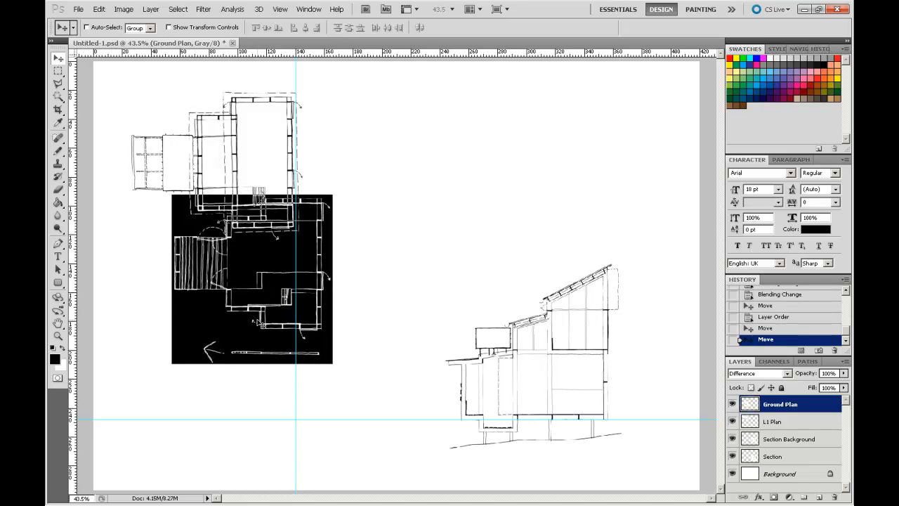
- Revert the document history to the Master Opacity Change state, undoing the blending, layer order and move changes
{"action": "left_click", "coordinate": [796, 295]}
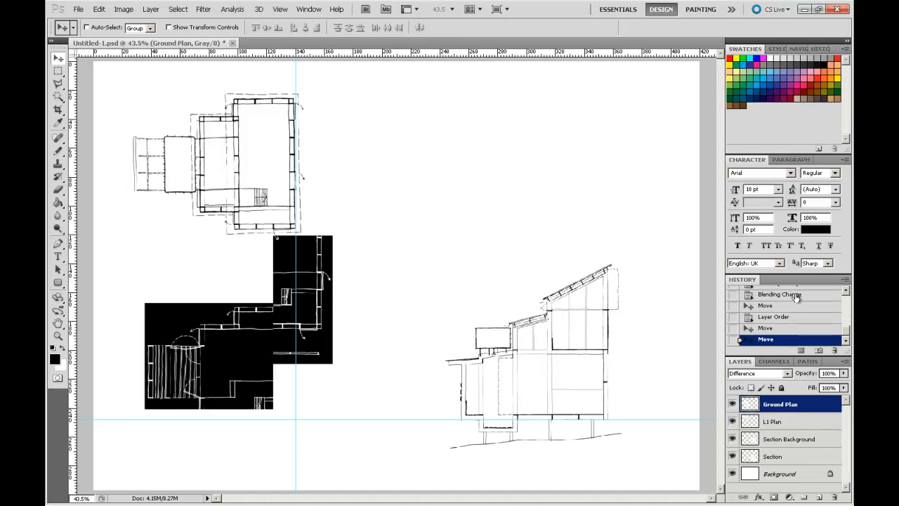
{"action": "scroll", "coordinate": [798, 303], "scroll_direction": "up", "scroll_amount": 2}
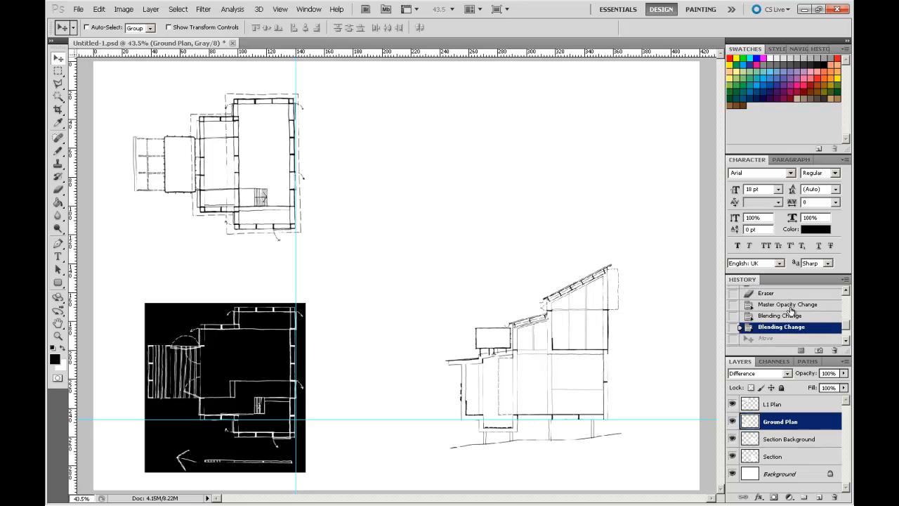
{"action": "left_click", "coordinate": [792, 305]}
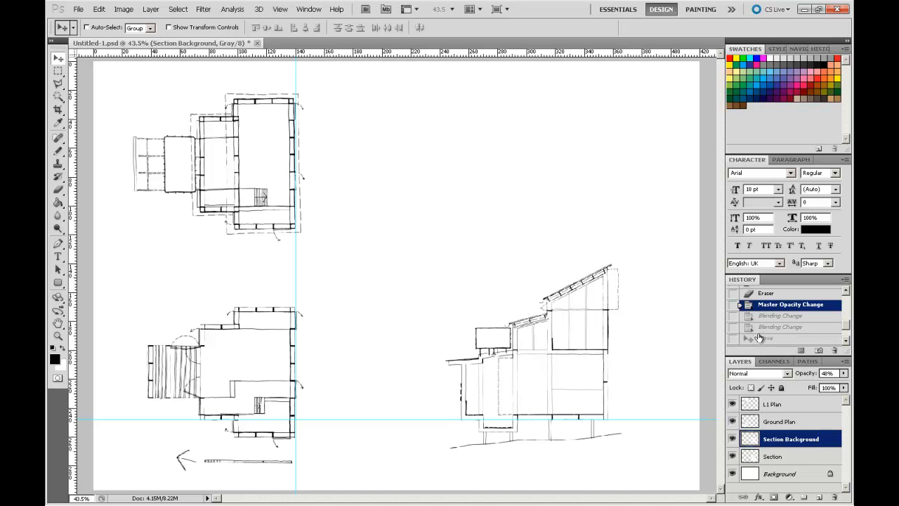
{"action": "mouse_move", "coordinate": [846, 324]}
{"action": "left_mouse_down"}
{"action": "mouse_move", "coordinate": [847, 309]}
{"action": "mouse_move", "coordinate": [848, 333]}
{"action": "mouse_move", "coordinate": [844, 294]}
{"action": "mouse_move", "coordinate": [848, 335]}
{"action": "mouse_move", "coordinate": [849, 323]}
{"action": "left_mouse_up"}
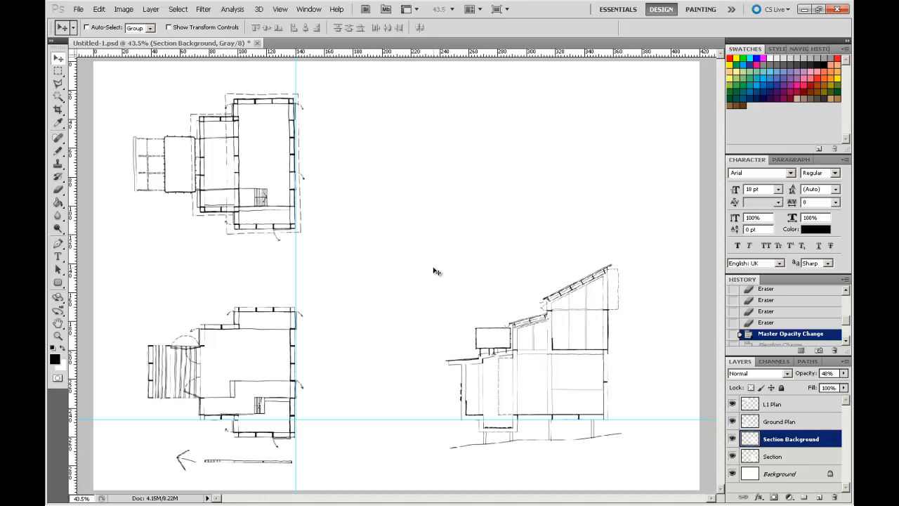
- Increase the maximum number of History States in the Performance preferences and apply the change
{"action": "left_click", "coordinate": [99, 9]}
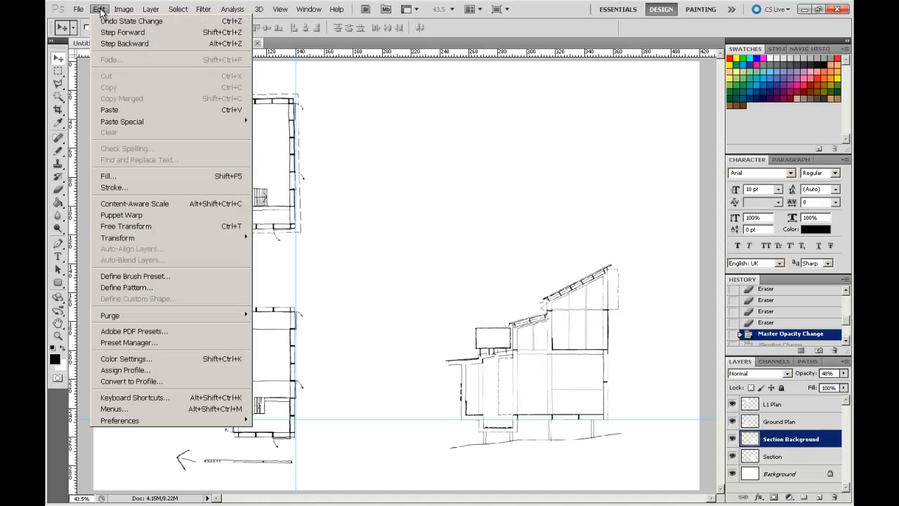
{"action": "mouse_move", "coordinate": [118, 420]}
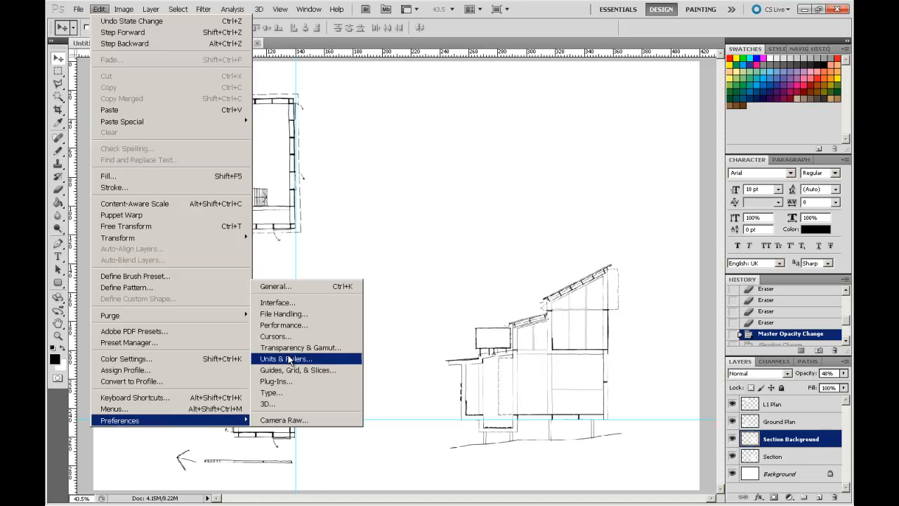
{"action": "left_click", "coordinate": [306, 287]}
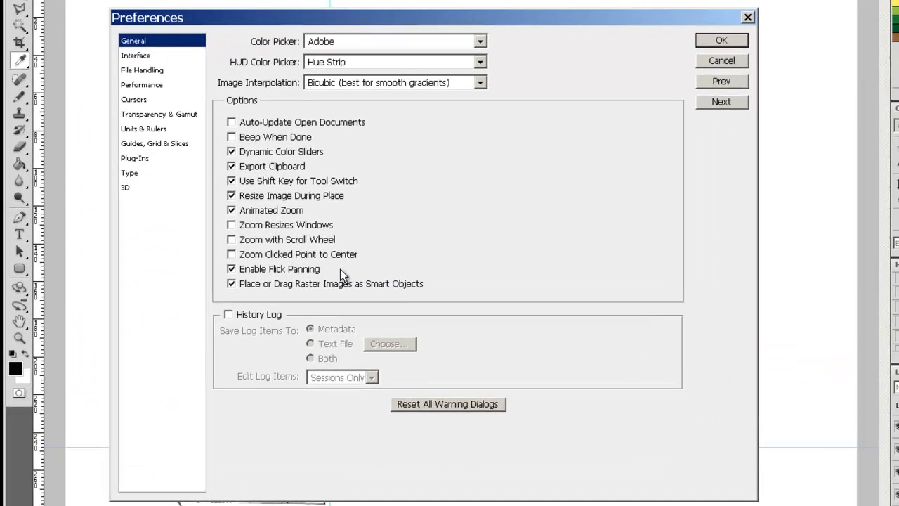
{"action": "left_click", "coordinate": [156, 83]}
{"action": "left_click", "coordinate": [624, 144]}
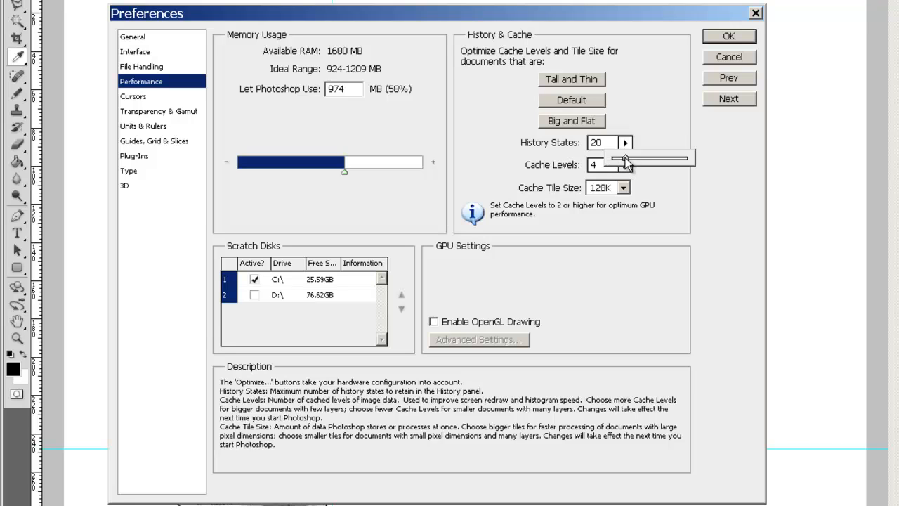
{"action": "left_click_drag", "start_coordinate": [626, 161], "coordinate": [654, 167]}
{"action": "left_click", "coordinate": [728, 36]}
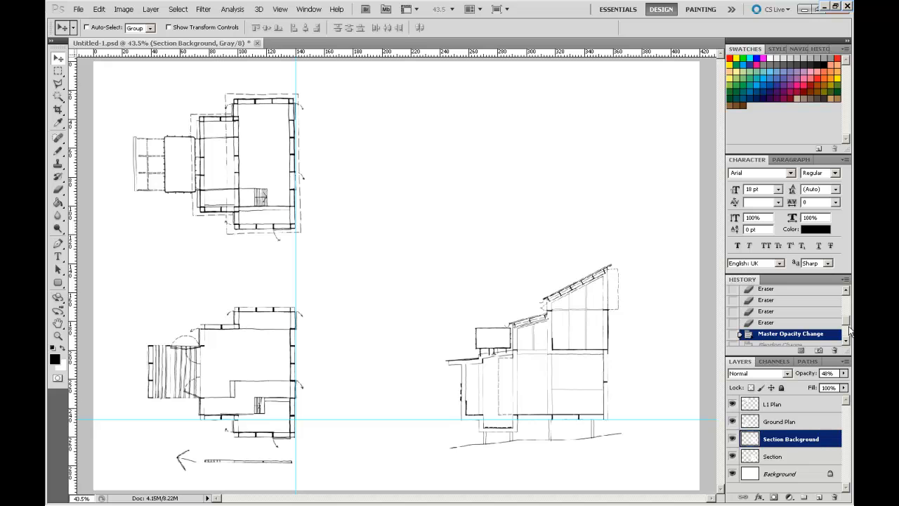
- Review the L1 Plan, Ground Plan, Section Background and Section layers in turn, ending with Section Background active
{"action": "left_click", "coordinate": [775, 405]}
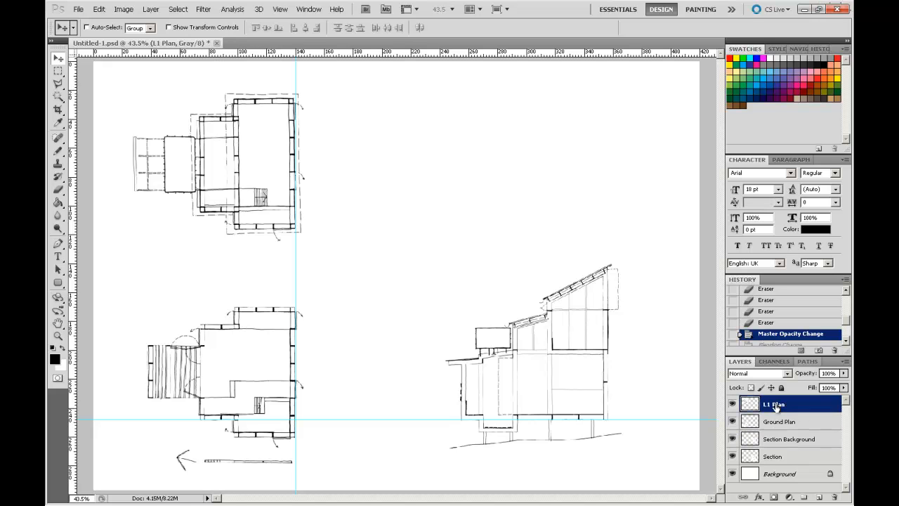
{"action": "left_click", "coordinate": [775, 421]}
{"action": "left_click", "coordinate": [775, 439]}
{"action": "left_click", "coordinate": [775, 458]}
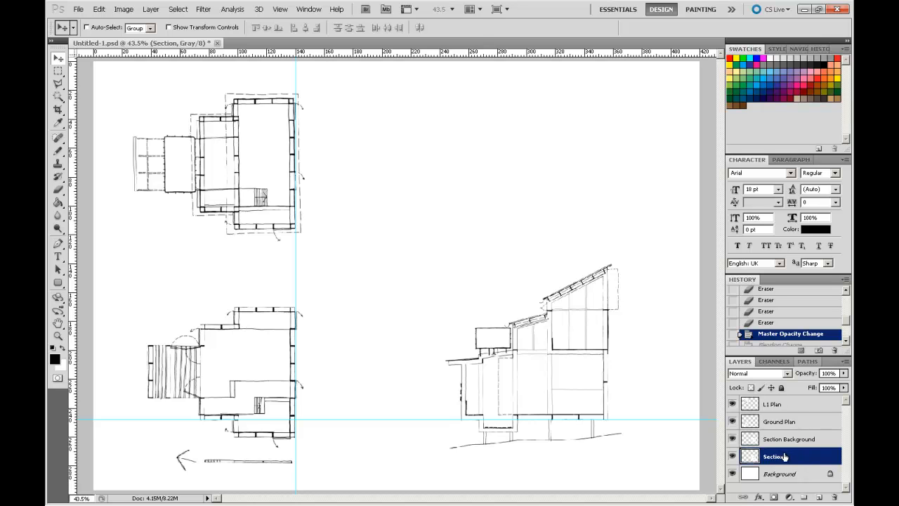
{"action": "left_click", "coordinate": [778, 440]}
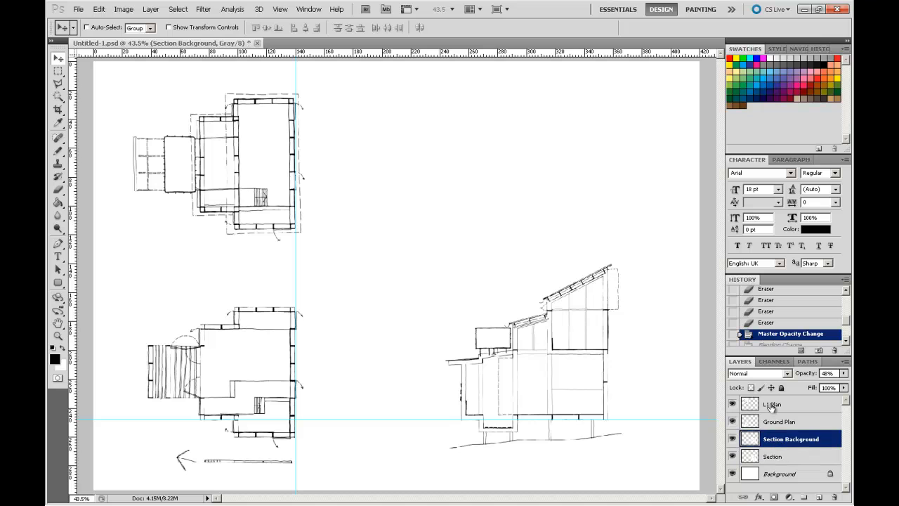